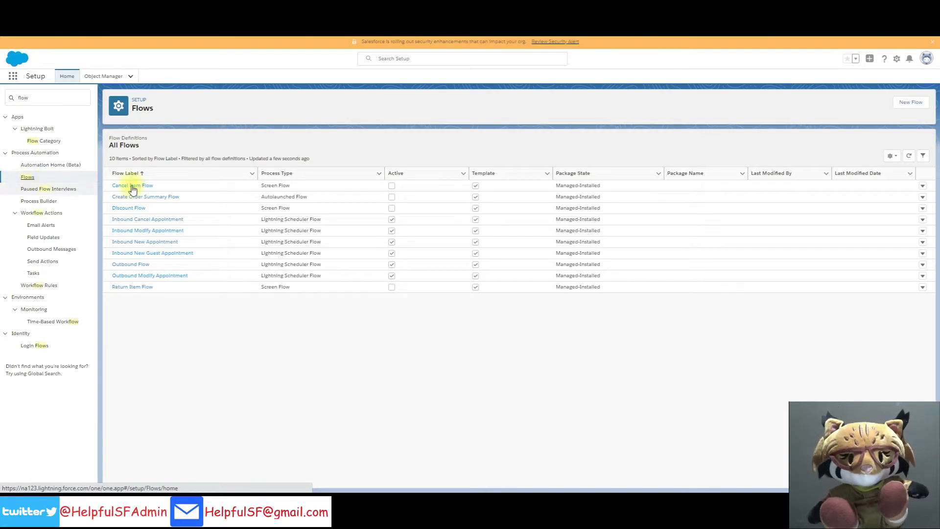
# - Create a new flow of the type Autolaunched Flow (No Trigger)
pyautogui.click(906, 104)
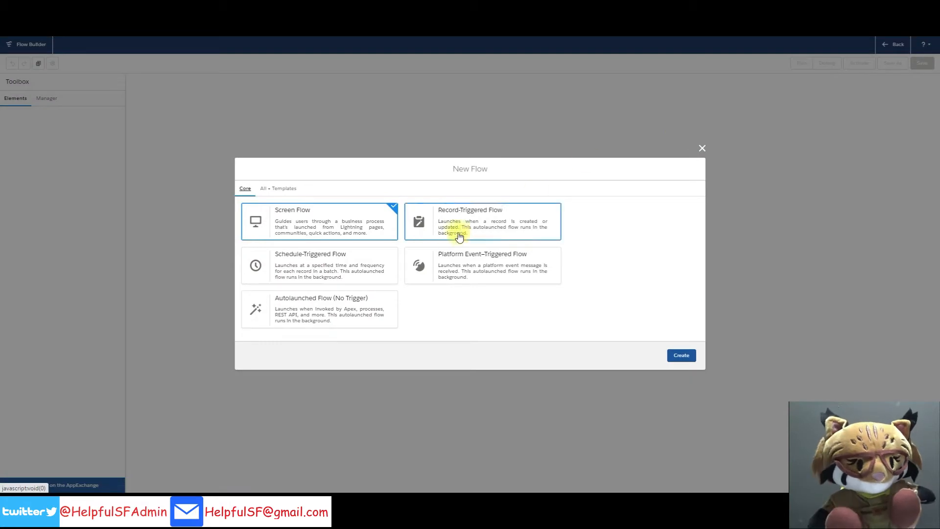
pyautogui.click(326, 298)
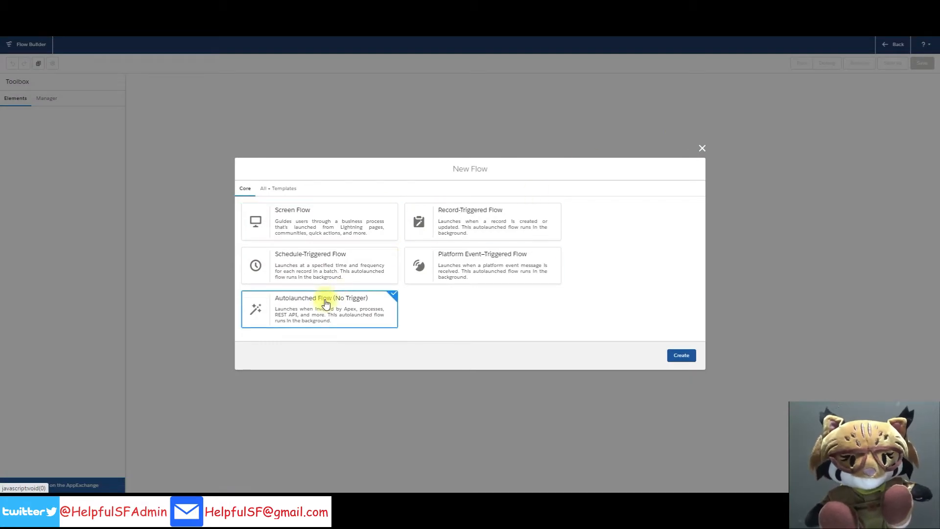
pyautogui.click(681, 356)
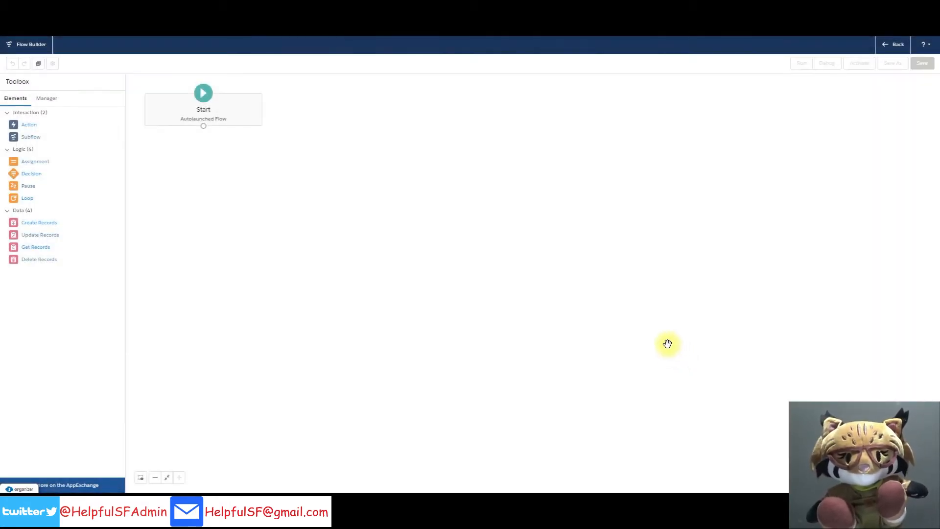
# - Create a variable resource named DateOne with the data type Date
pyautogui.click(47, 100)
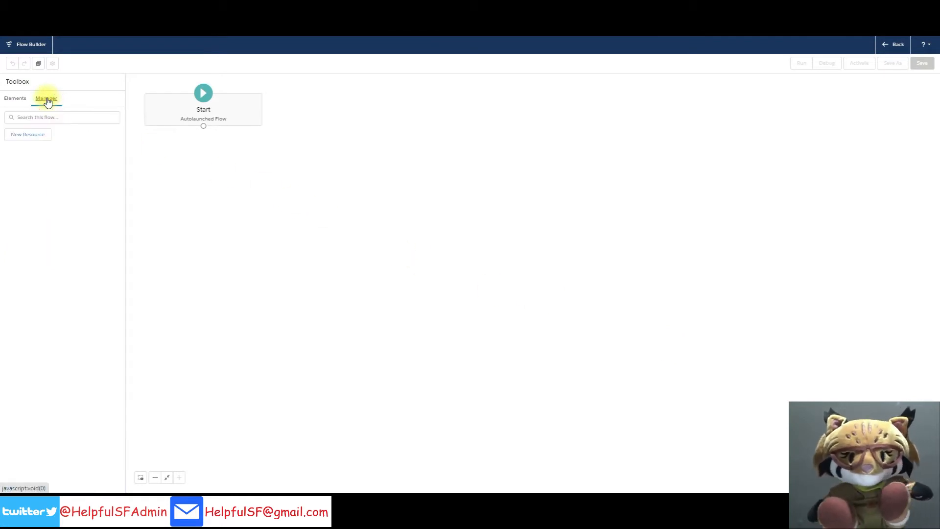
pyautogui.click(39, 135)
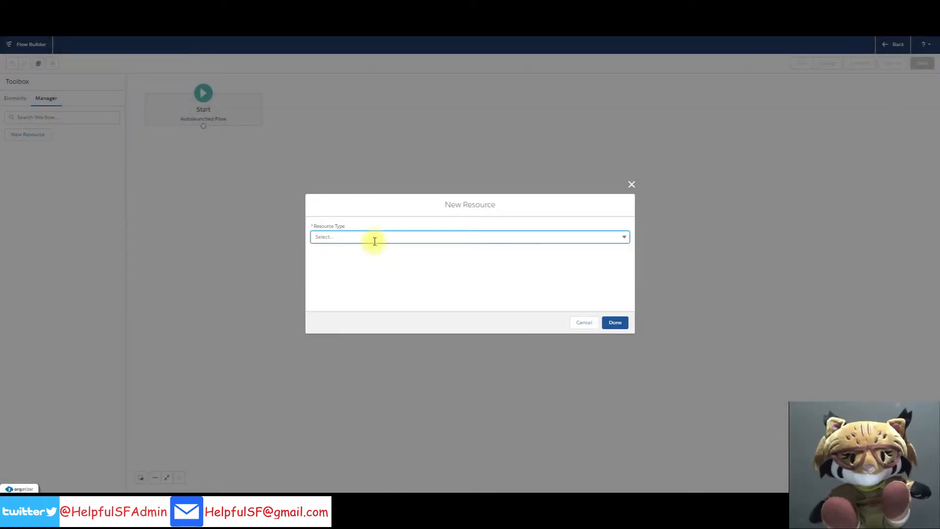
pyautogui.click(373, 237)
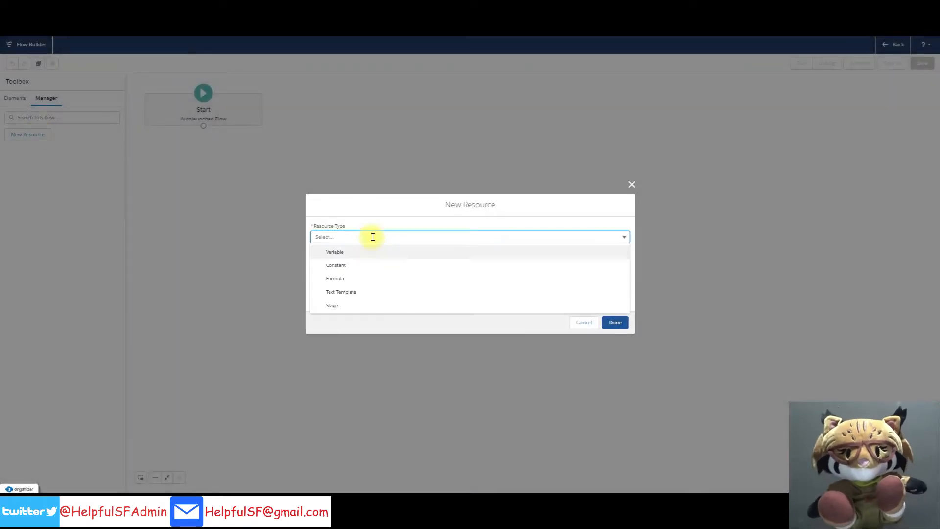
pyautogui.click(337, 252)
pyautogui.click(342, 253)
pyautogui.write('Date One')
pyautogui.click(353, 309)
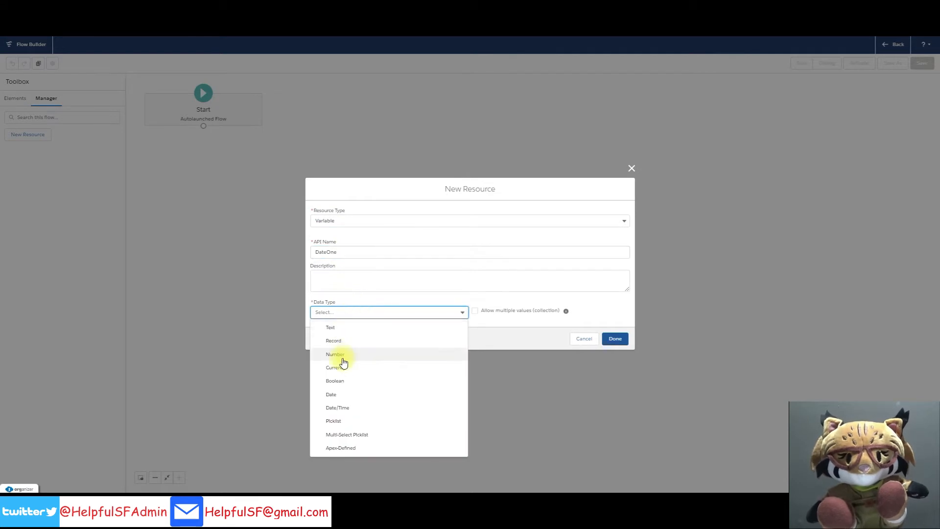
pyautogui.click(338, 396)
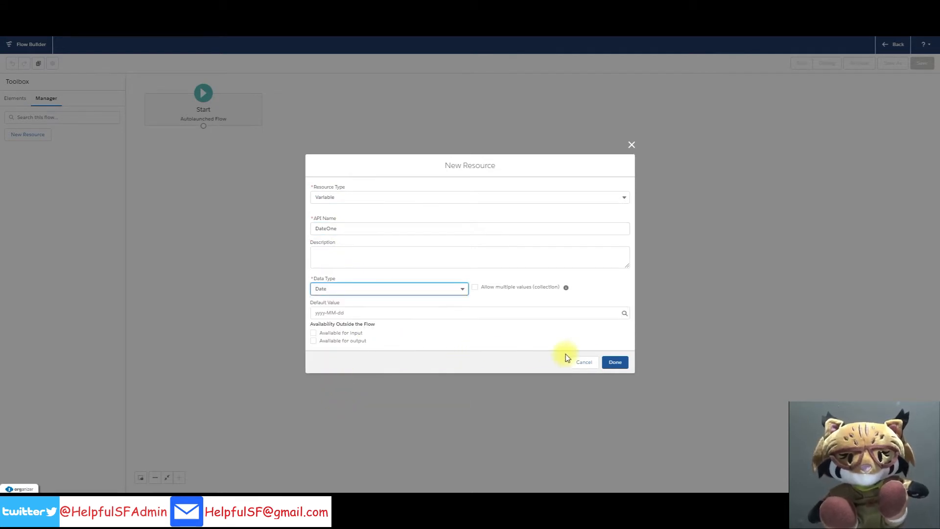
pyautogui.click(616, 362)
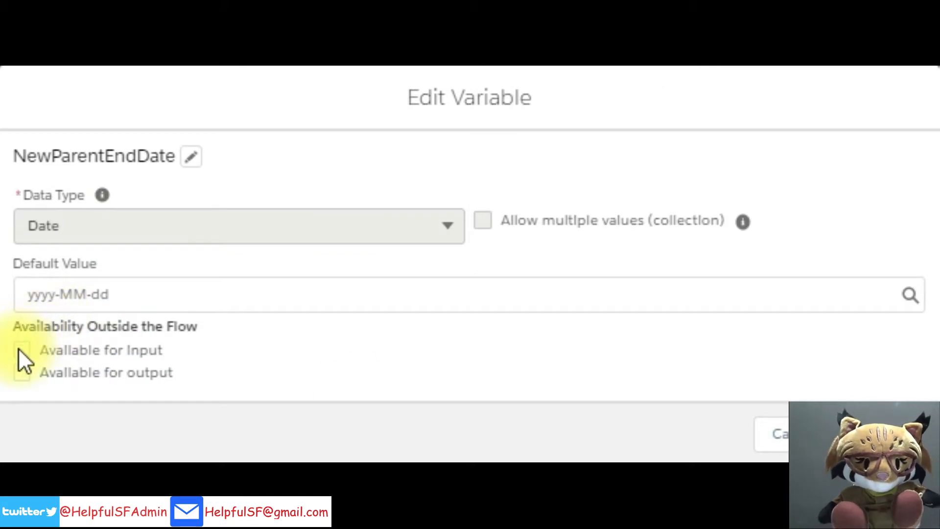
# - Make the variables NewParentEndDate, OriginalChildEndDate, OriginalChildStartDate, OriginalParentEndDate and OriginalParentStartDate available for input
pyautogui.click(21, 349)
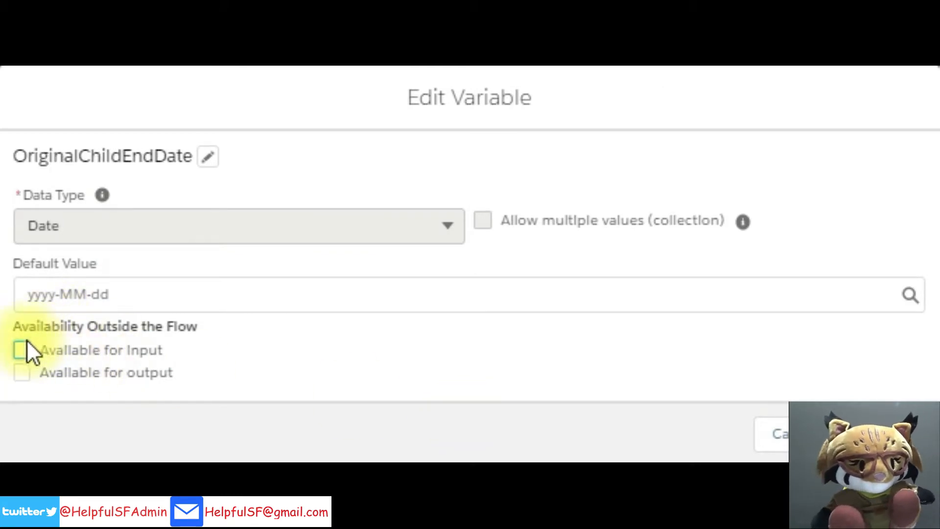
pyautogui.click(20, 349)
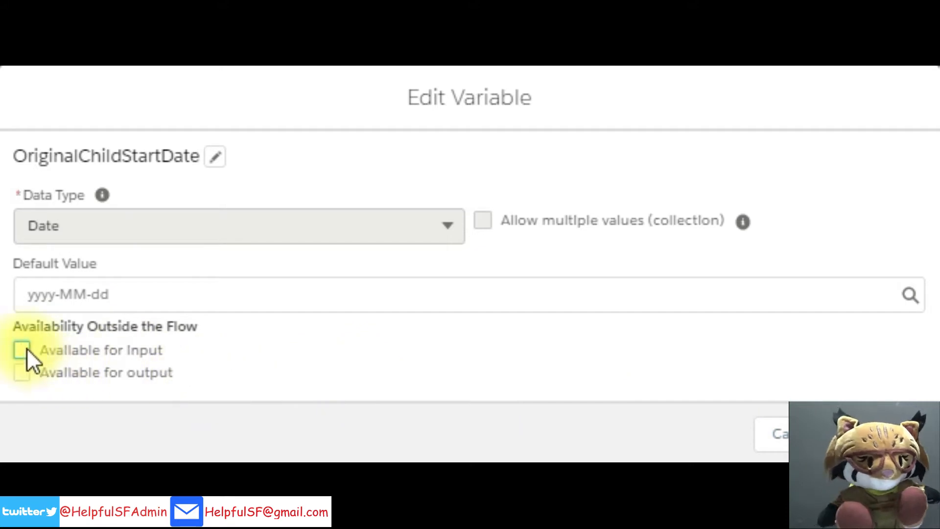
pyautogui.click(21, 349)
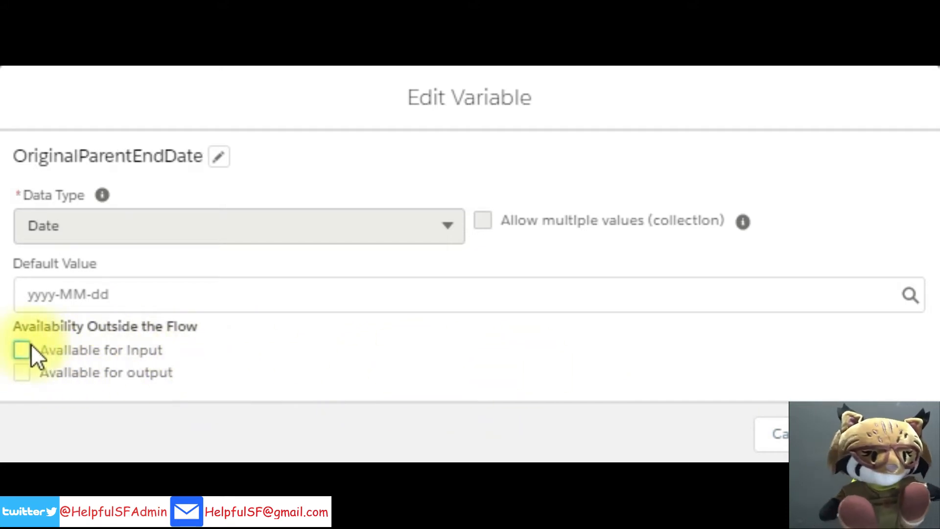
pyautogui.click(20, 350)
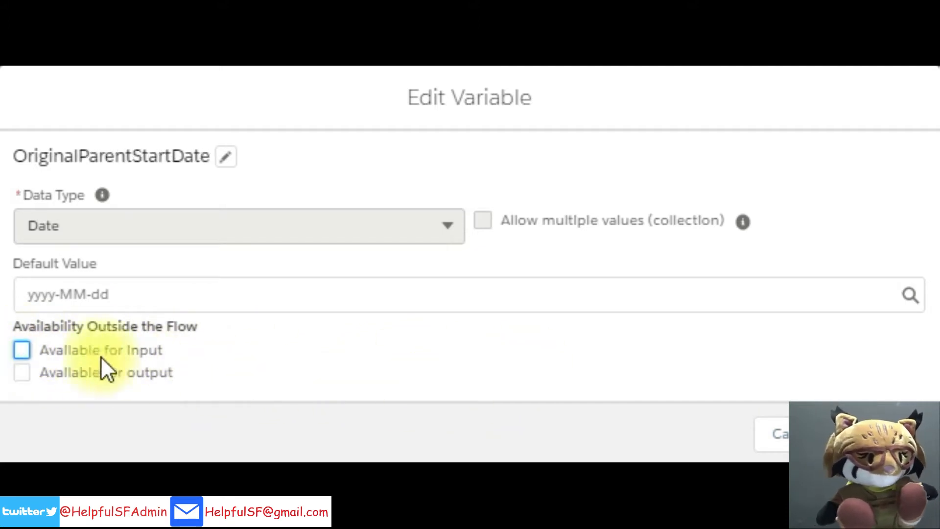
pyautogui.click(21, 350)
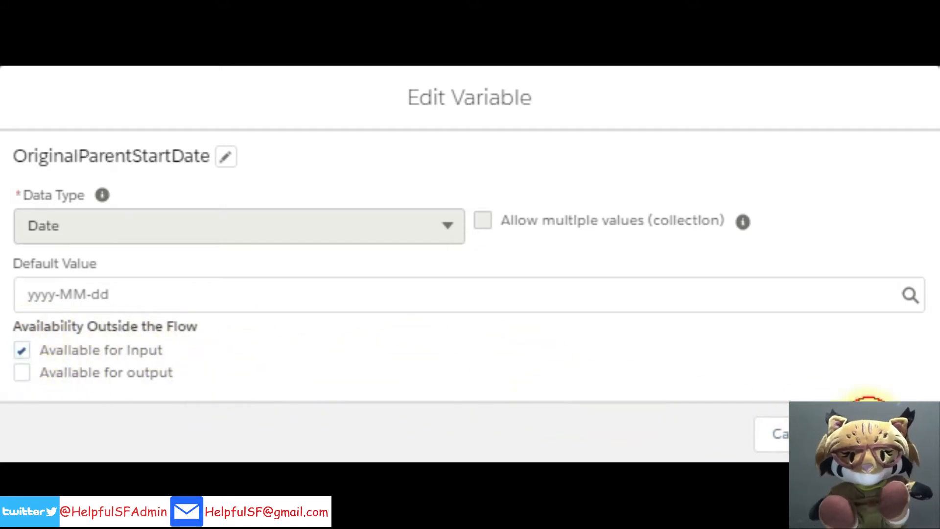
pyautogui.click(869, 426)
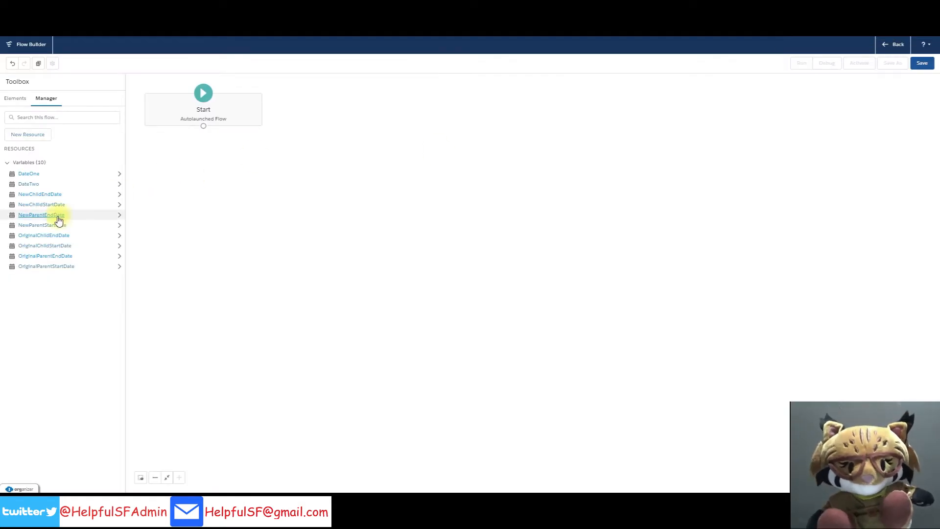
# - Make the new child start date and new child end date variables available for output
pyautogui.click(55, 205)
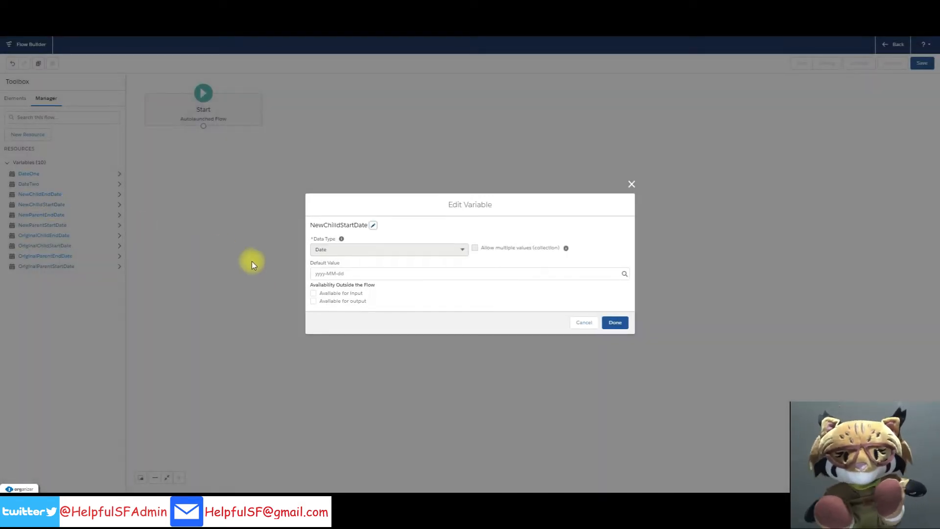
pyautogui.click(313, 300)
pyautogui.click(620, 323)
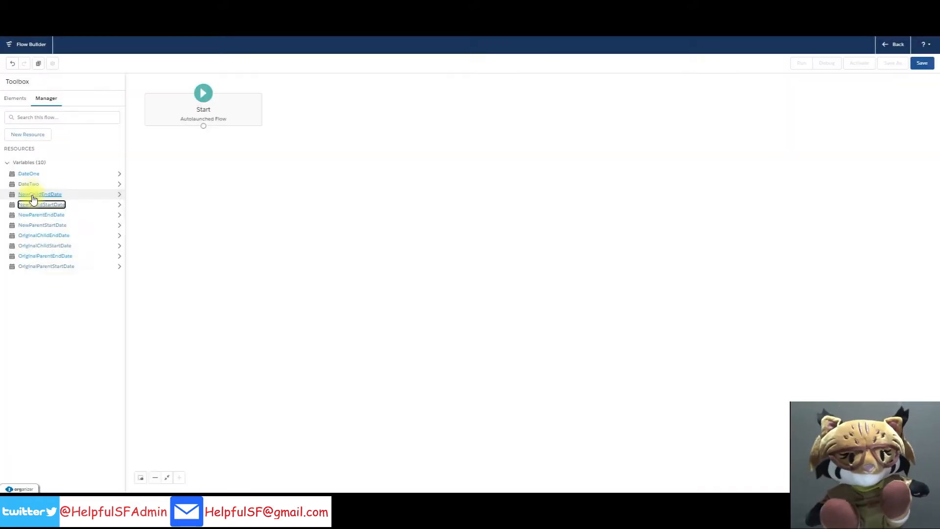
pyautogui.click(32, 194)
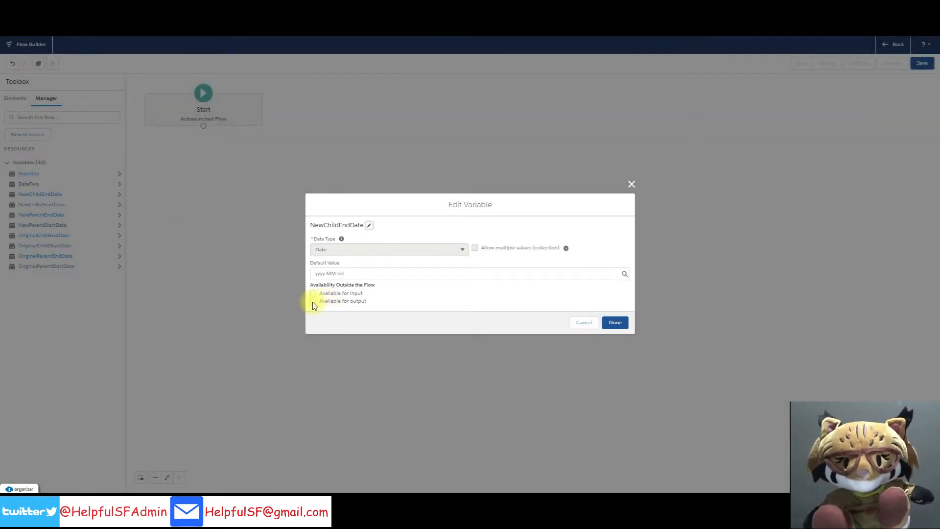
pyautogui.click(313, 301)
pyautogui.click(621, 324)
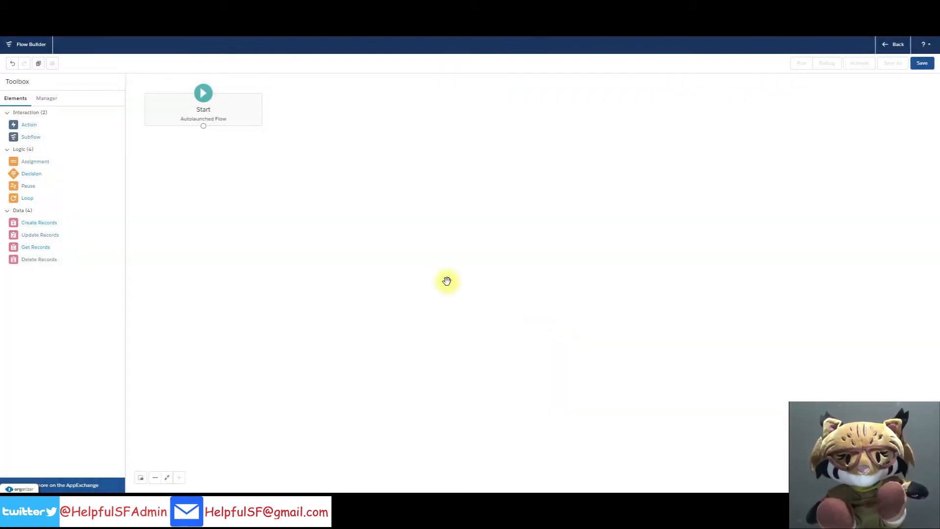
# - Add an Assignment element below Start, labelled "Assign Dates for Original Parent and Child Start Dates"
pyautogui.moveTo(30, 164); pyautogui.dragTo(249, 155)
pyautogui.click(313, 215)
pyautogui.write('Assign Dates for Original Parent and Child Start Dates')
pyautogui.click(444, 243)
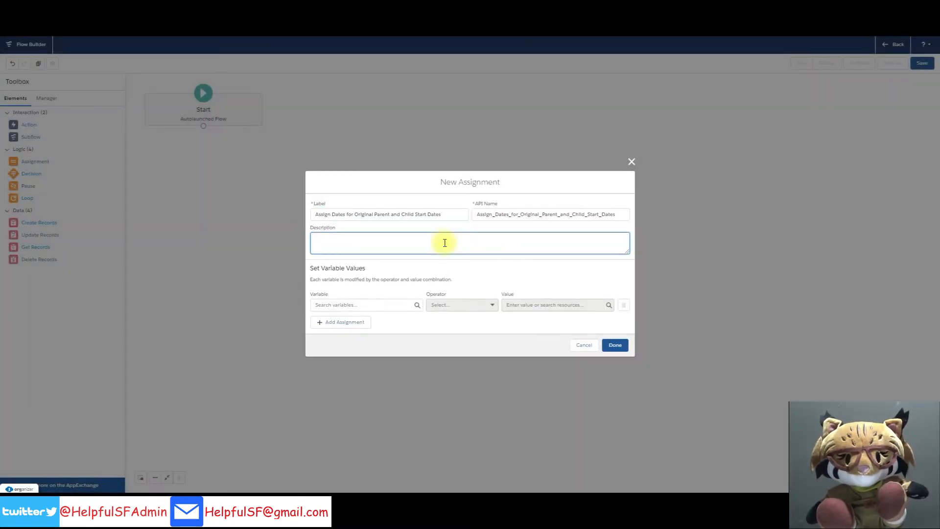
# - Set the assignment so DateOne equals OriginalParentStartDate and DateTwo equals OriginalChildStartDate
pyautogui.click(334, 304)
pyautogui.click(338, 343)
pyautogui.click(471, 304)
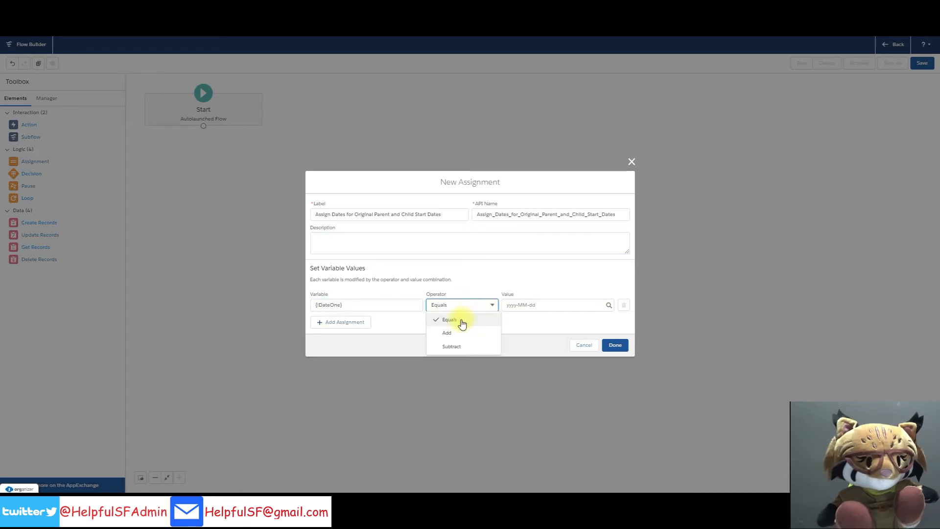
pyautogui.click(449, 319)
pyautogui.click(553, 304)
pyautogui.write('ori')
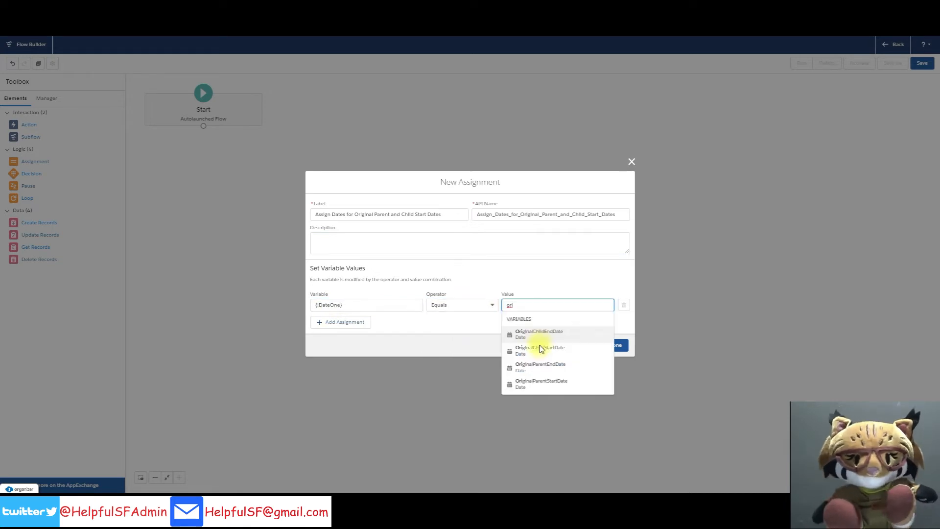
pyautogui.click(544, 384)
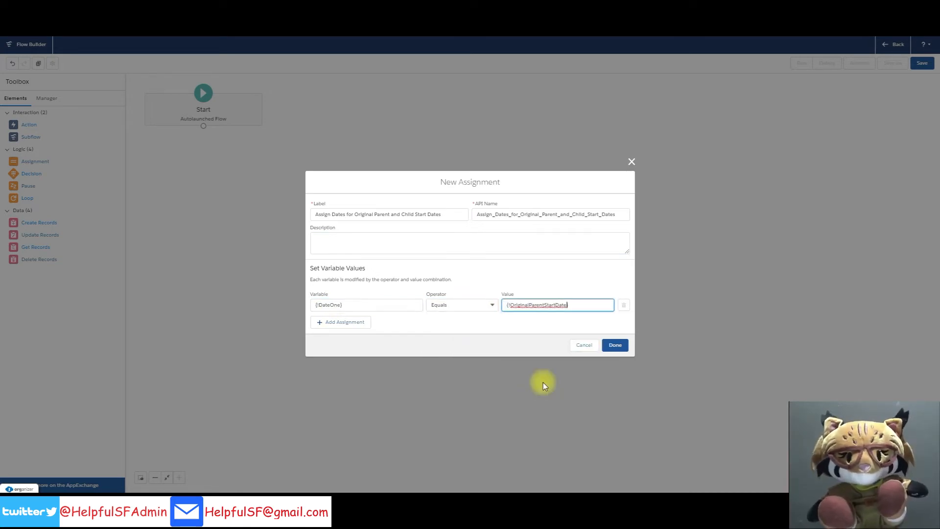
pyautogui.click(342, 322)
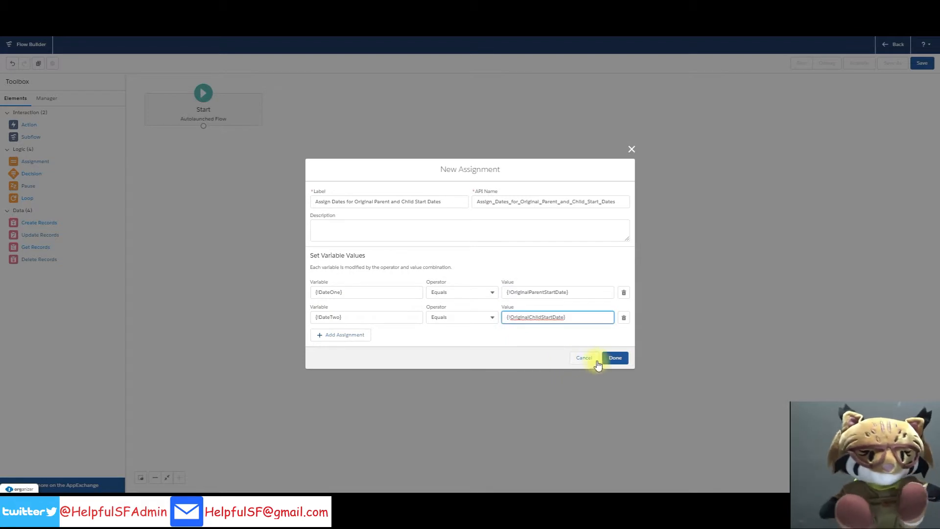
pyautogui.click(614, 359)
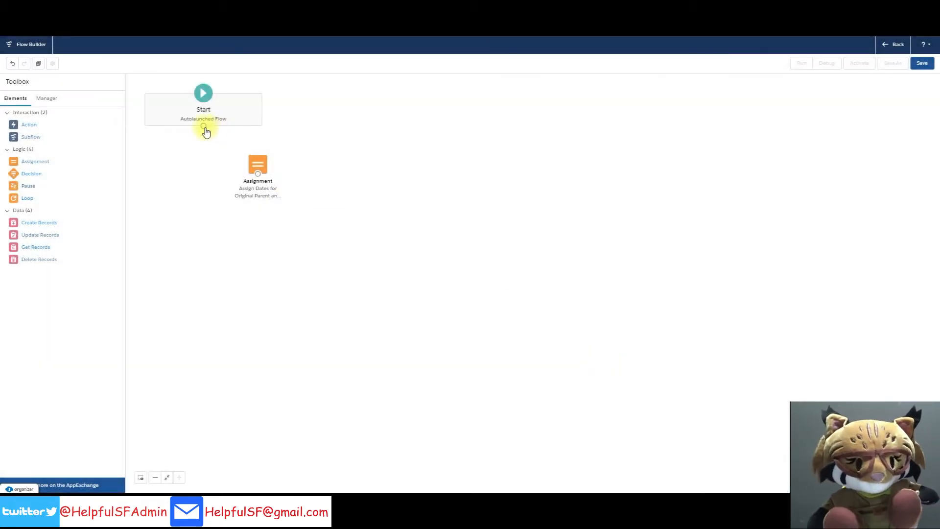
# - Connect Start to the Assignment element and save the flow as "Create Relative Dates" with API name Create_Relative_Dates
pyautogui.moveTo(204, 129); pyautogui.dragTo(258, 167)
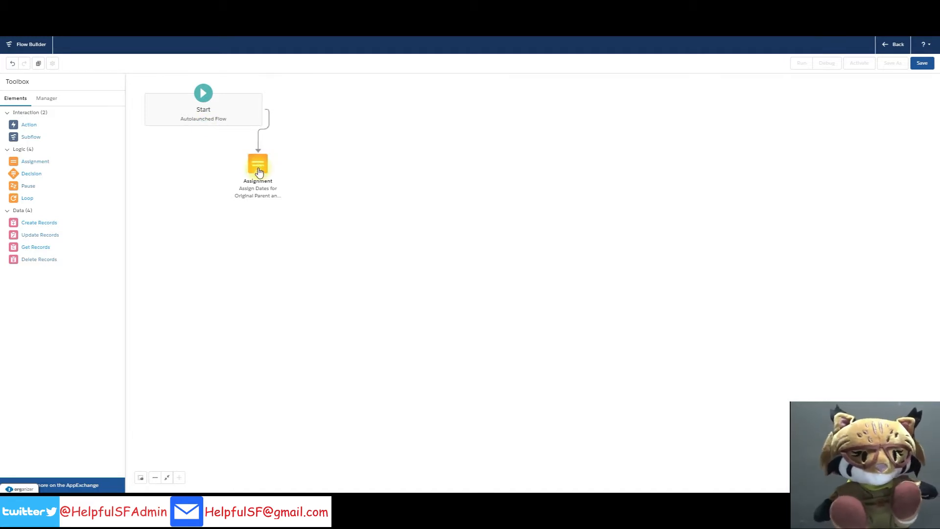
pyautogui.click(919, 66)
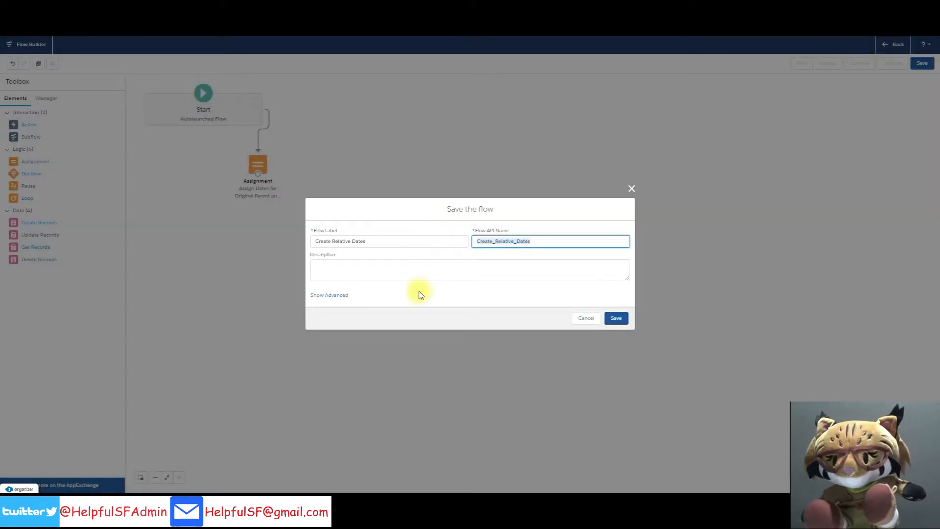
pyautogui.click(618, 318)
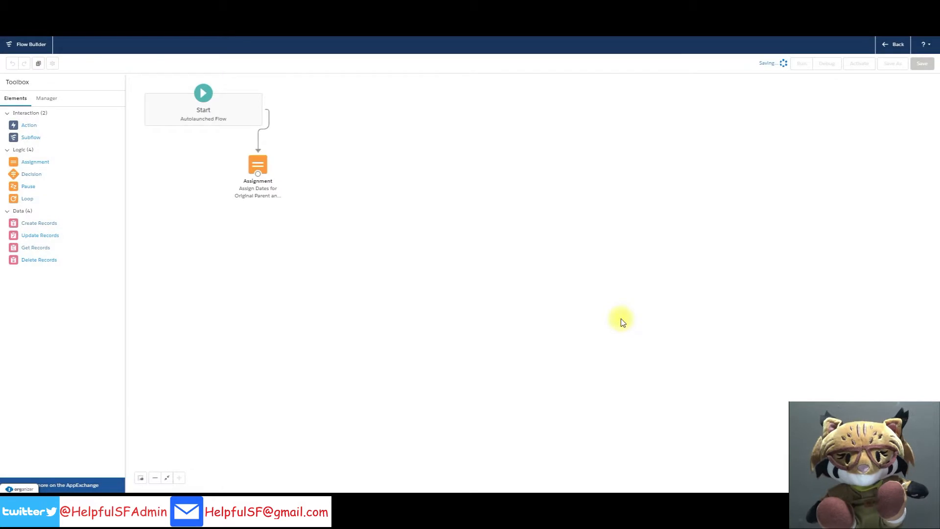
# - Create a variable resource named NewDate with the data type Date
pyautogui.click(46, 98)
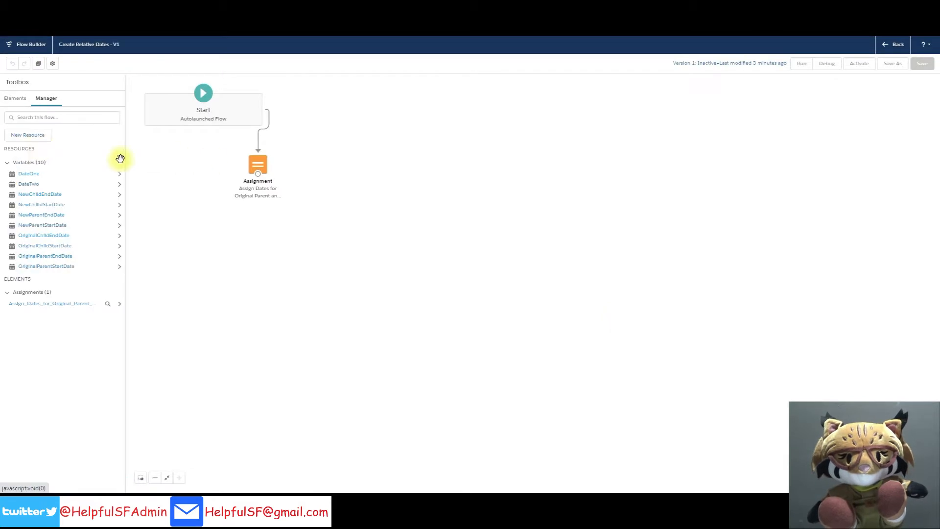
pyautogui.click(24, 135)
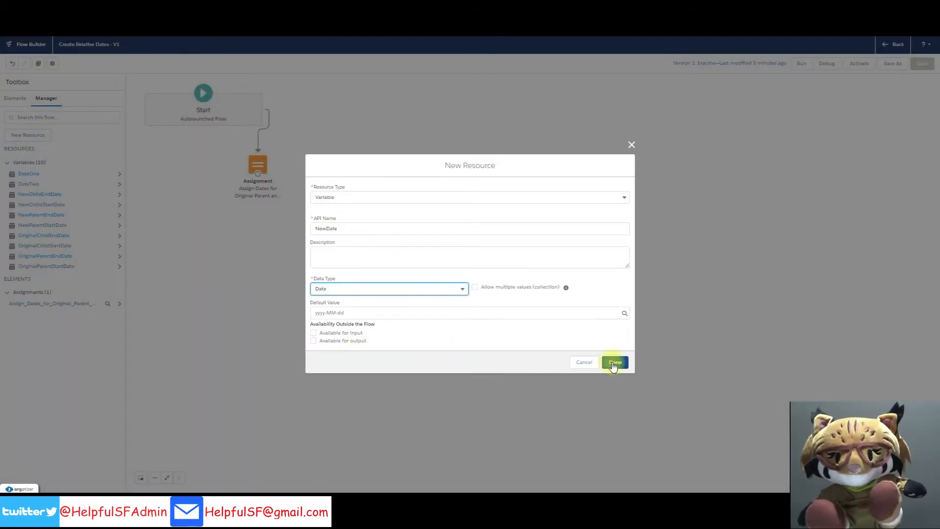
pyautogui.click(612, 364)
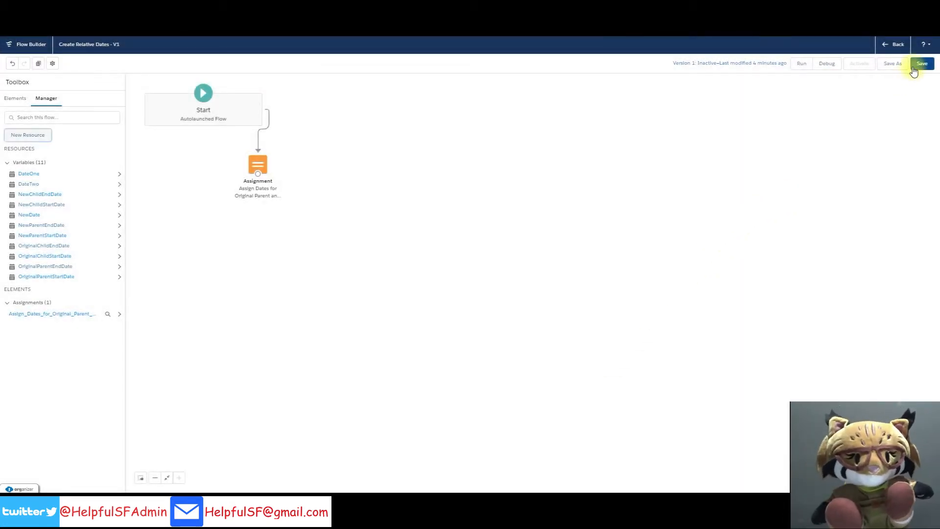
pyautogui.click(913, 68)
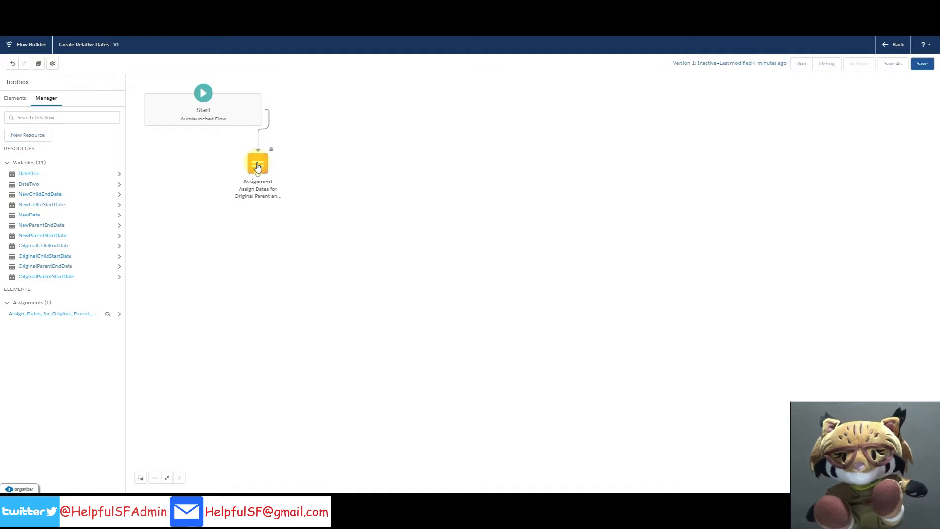
# - Add a row to the existing assignment that sets NewDate equal to NewParentStartDate
pyautogui.doubleClick(258, 166)
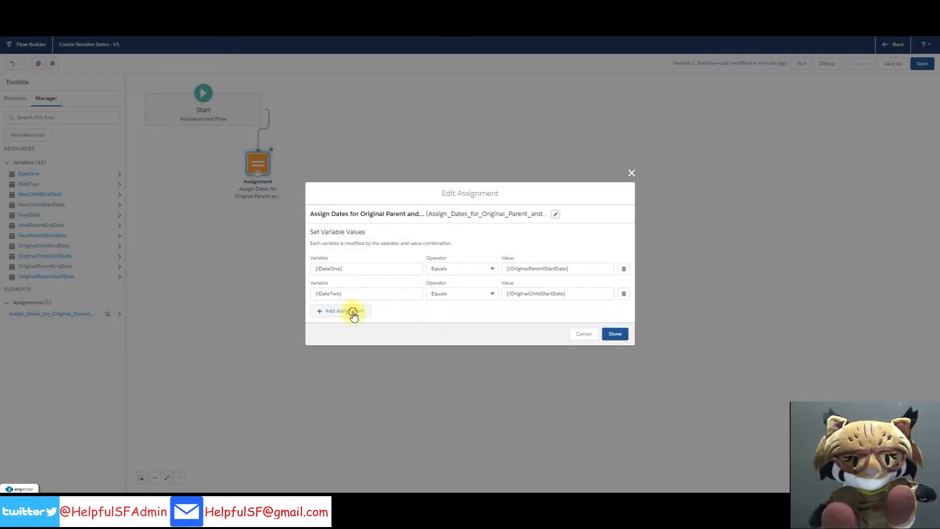
pyautogui.click(353, 315)
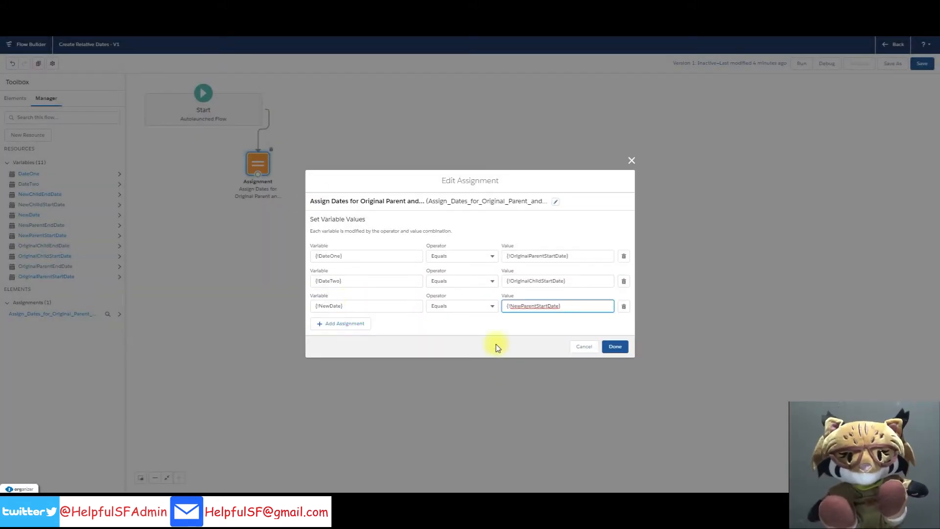
pyautogui.click(616, 348)
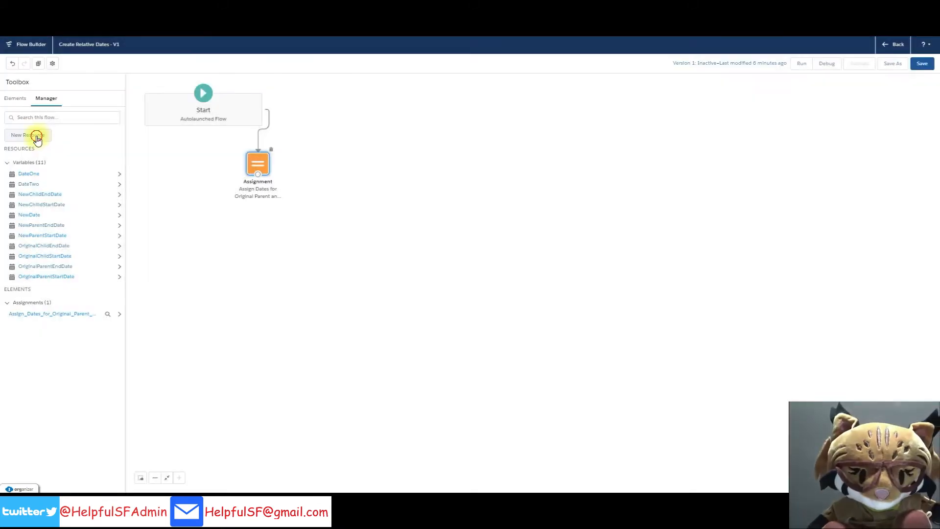
# - Create a Number formula resource named DateDiffernce with 0 decimal places and the formula {!DateOne}-{!DateTwo}
pyautogui.click(36, 136)
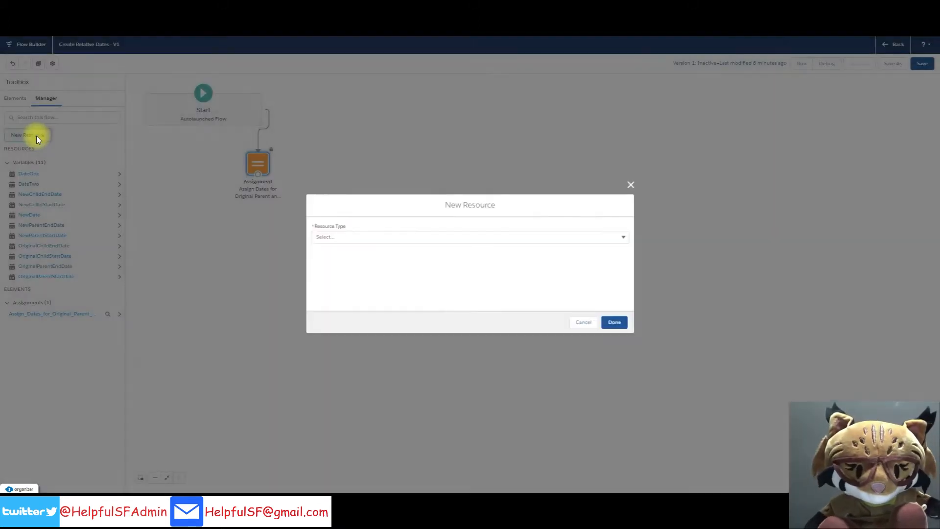
pyautogui.click(342, 237)
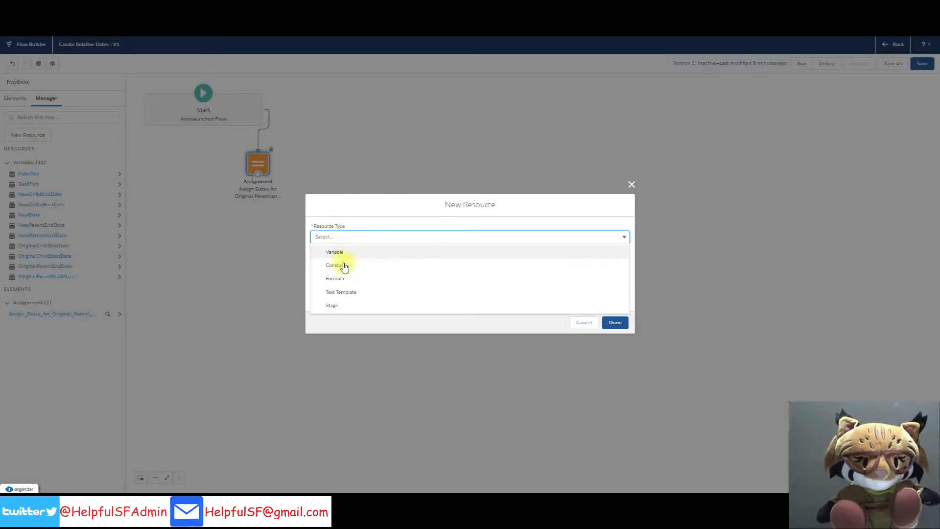
pyautogui.click(339, 280)
pyautogui.click(327, 223)
pyautogui.write('DateDiffernce')
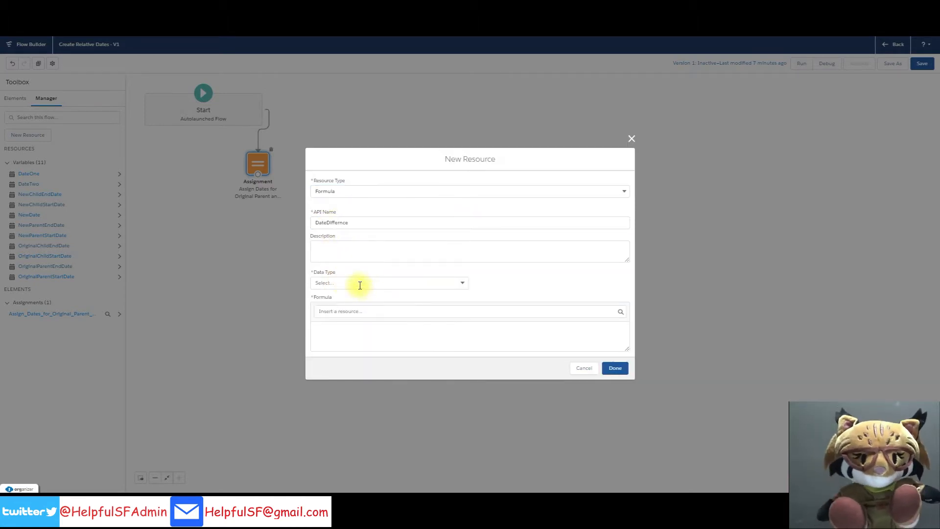
pyautogui.click(358, 283)
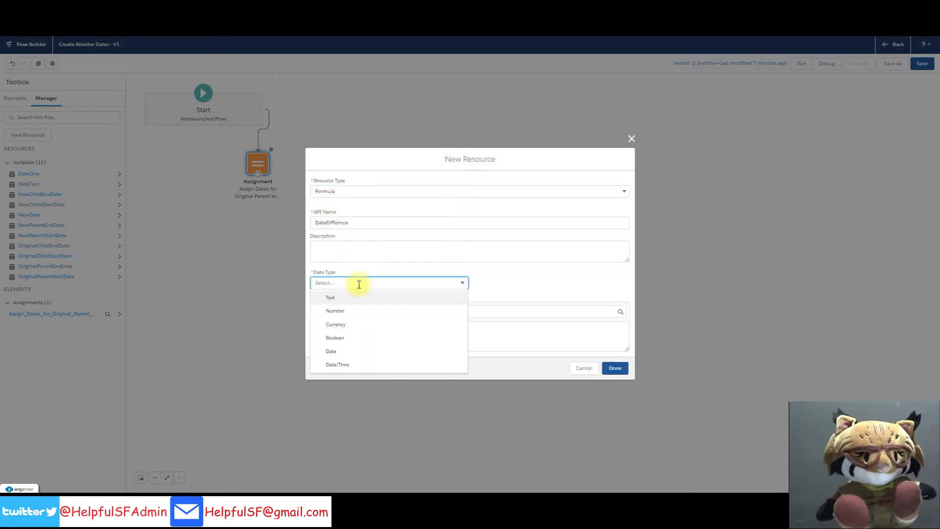
pyautogui.click(341, 313)
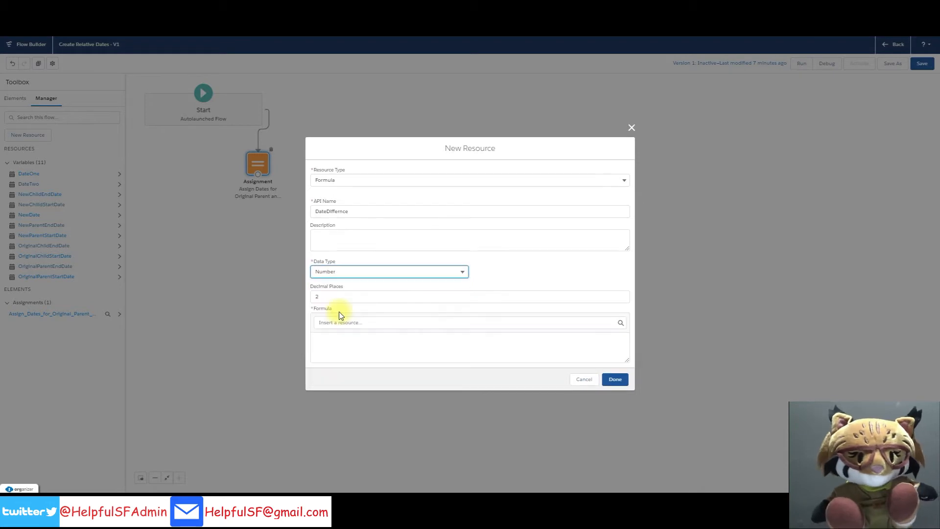
pyautogui.click(325, 297)
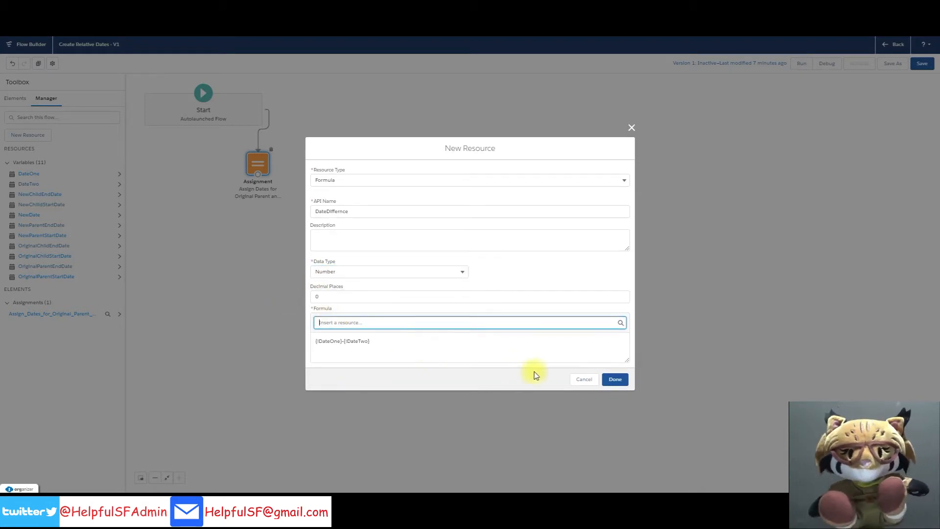
pyautogui.click(614, 380)
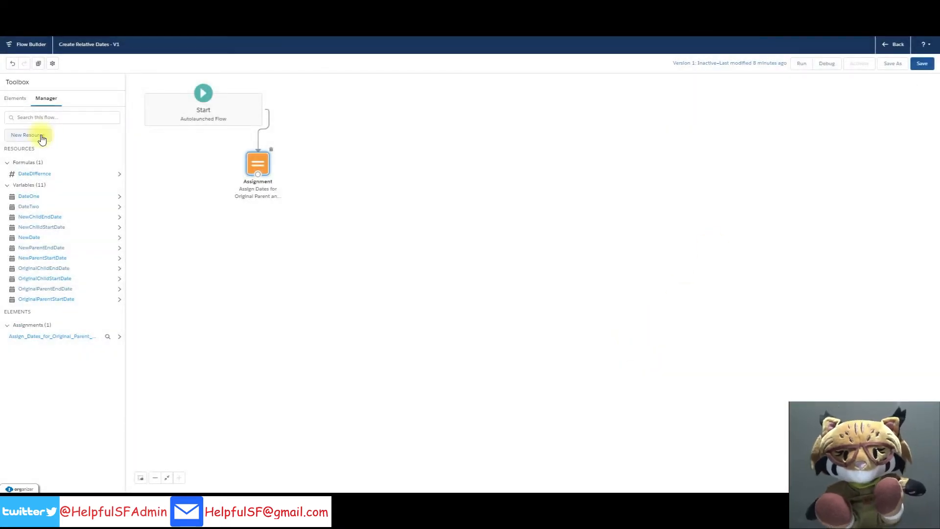
# - Create a Date formula resource named AddDays with the formula {!NewDate} + (-1 * {!DateDiffernce})
pyautogui.click(42, 139)
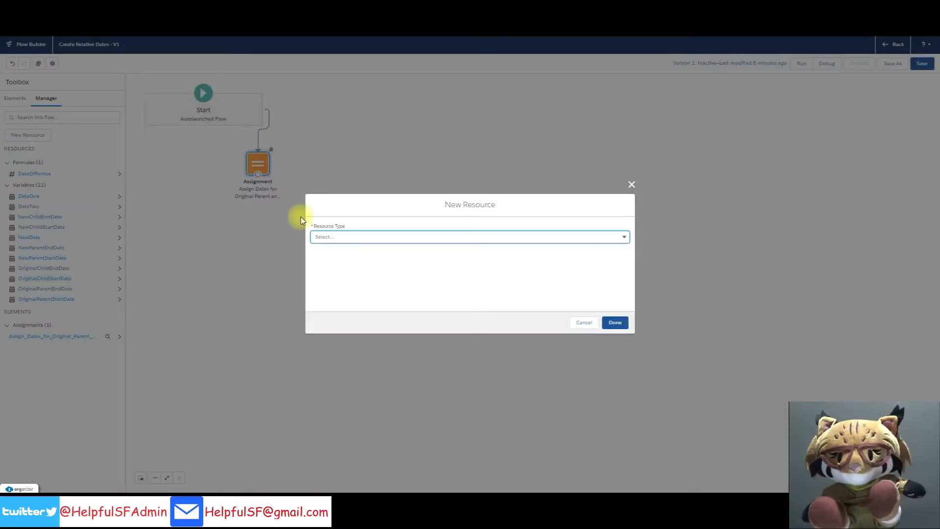
pyautogui.click(351, 237)
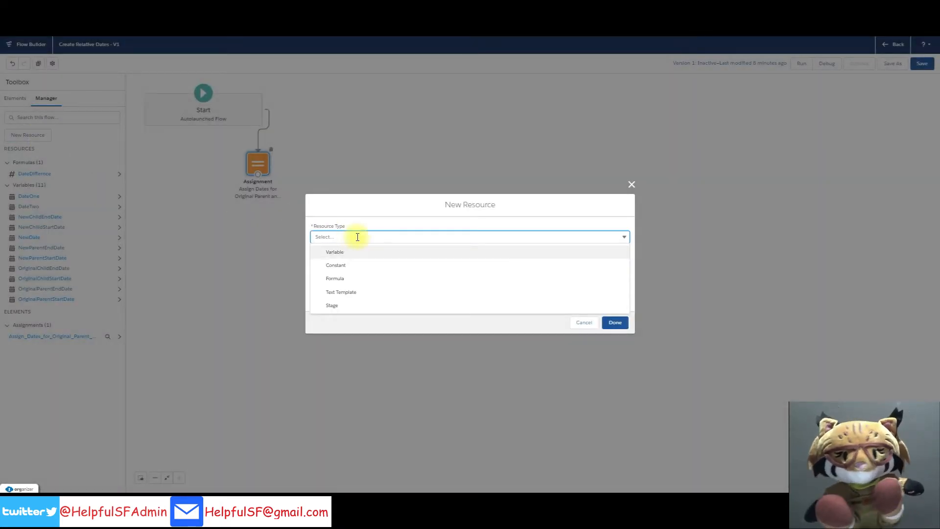
pyautogui.click(336, 278)
pyautogui.click(319, 222)
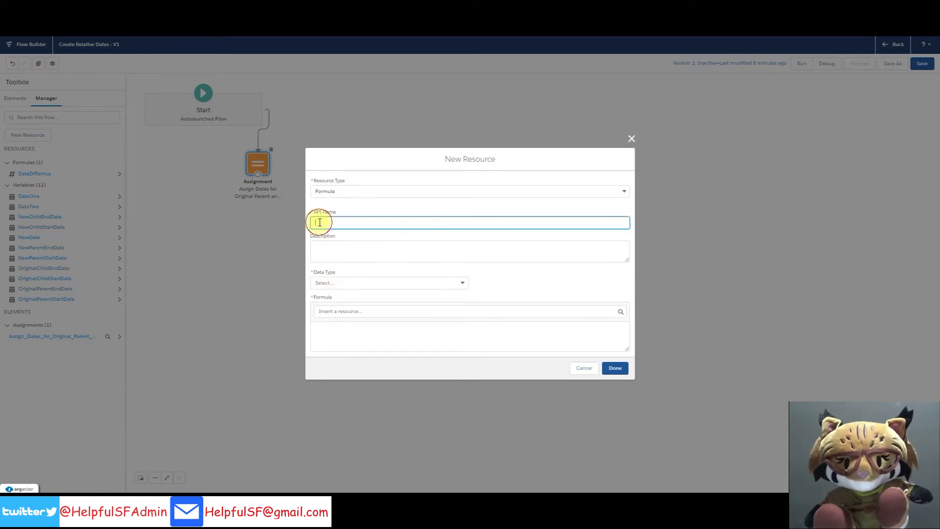
pyautogui.write('AddDays')
pyautogui.click(335, 283)
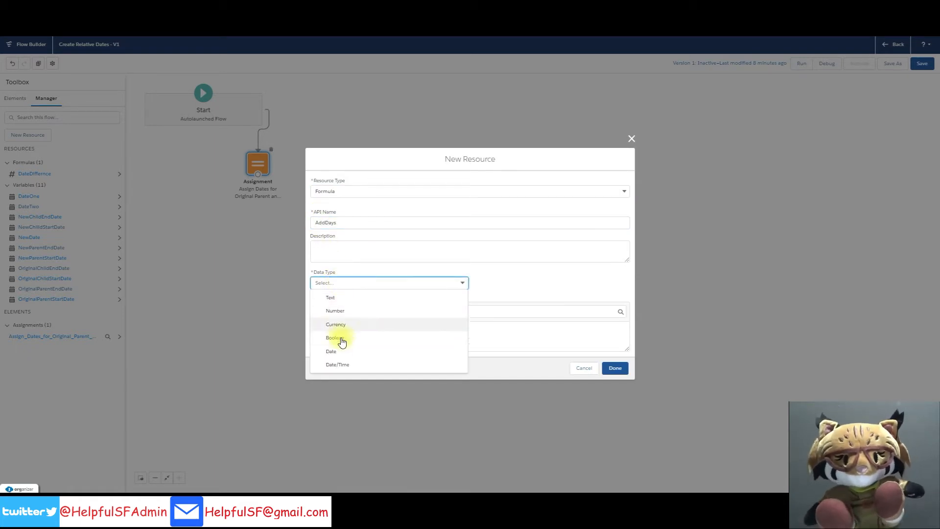
pyautogui.click(332, 352)
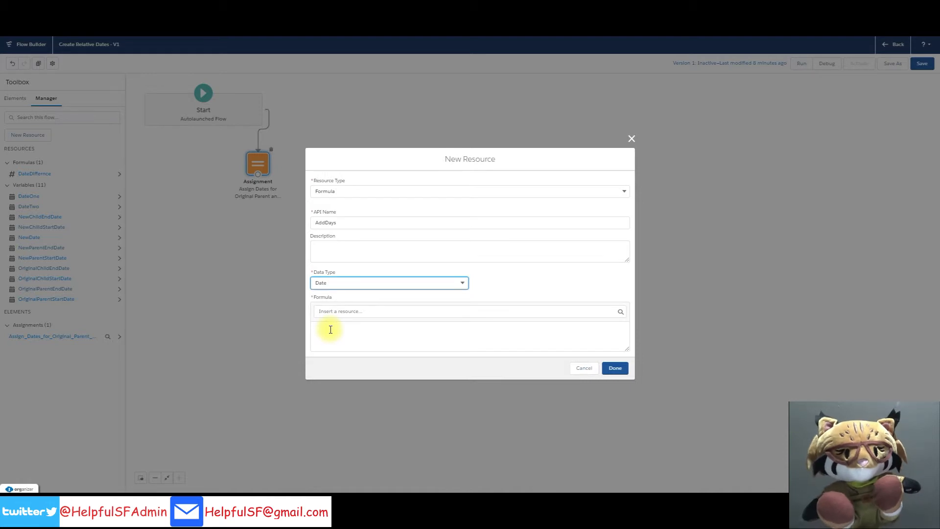
pyautogui.click(336, 314)
pyautogui.write('new')
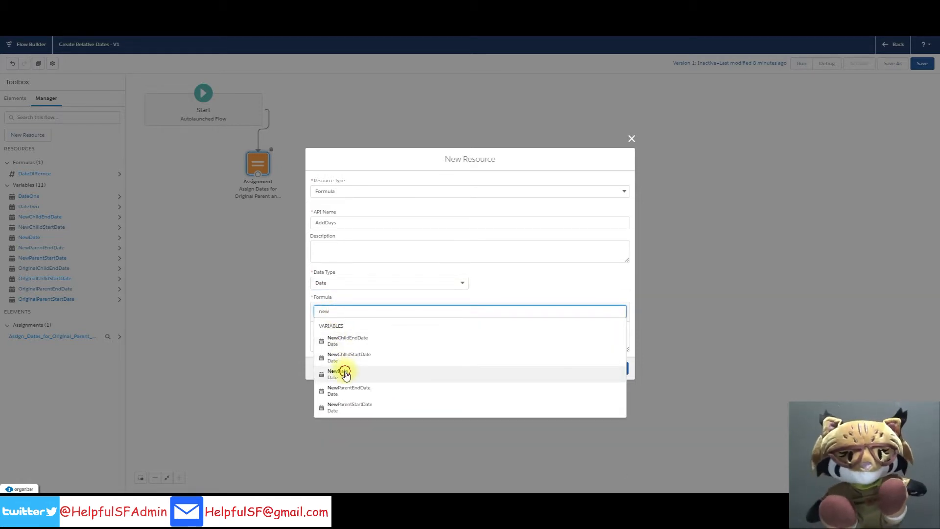
pyautogui.click(345, 374)
pyautogui.write('+ (-1 * {!DateDiffernce})')
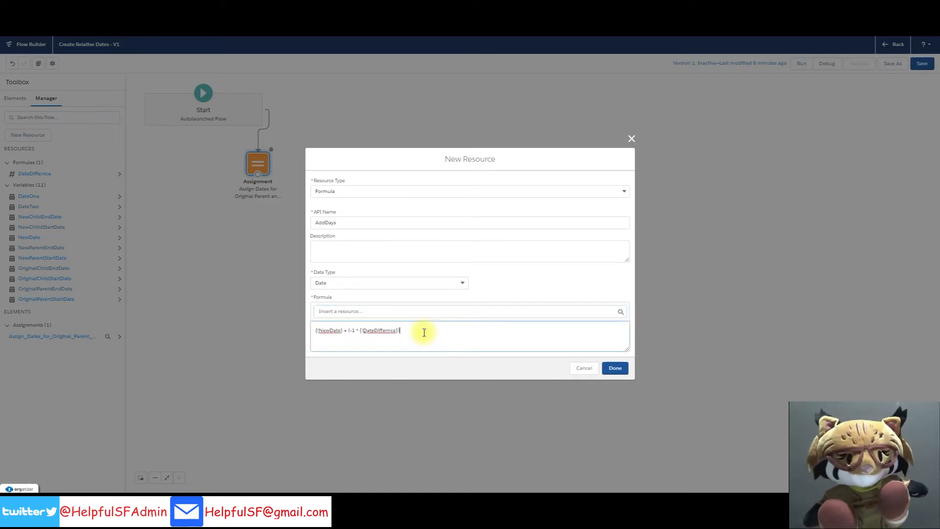
pyautogui.click(615, 368)
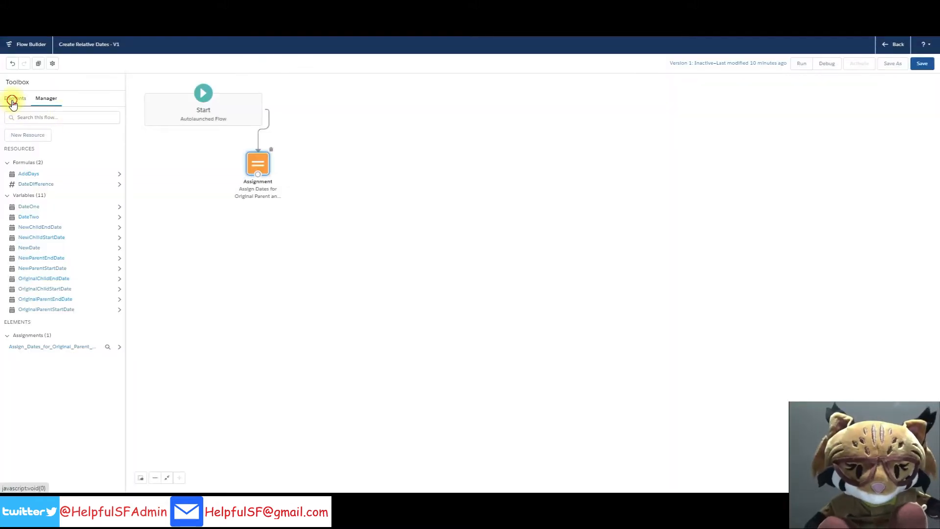
# - Add an Assignment element labelled "Assign New Dates" with API name Assign_New_Dates that sets NewChildStartDate equal to AddDays
pyautogui.click(12, 99)
pyautogui.moveTo(18, 166); pyautogui.dragTo(343, 216)
pyautogui.write('Assign New Dates')
pyautogui.press('Tab')
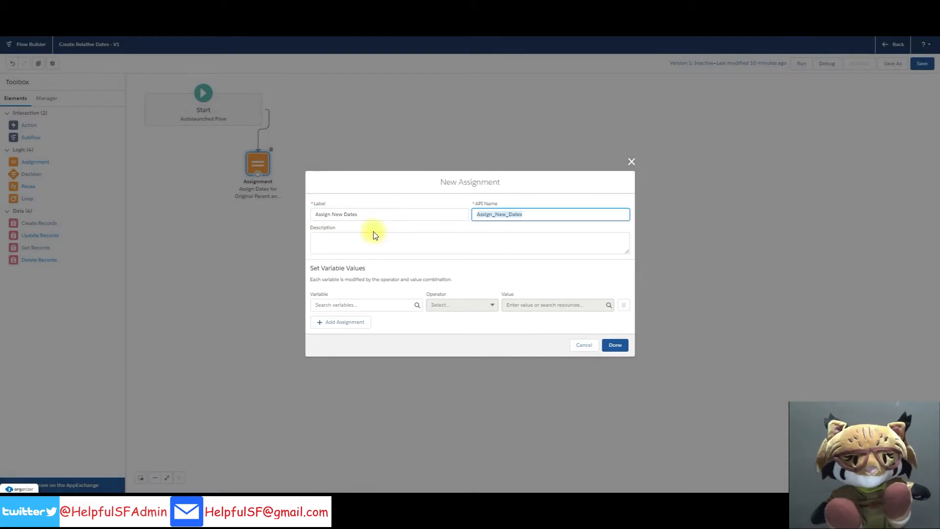
pyautogui.click(330, 306)
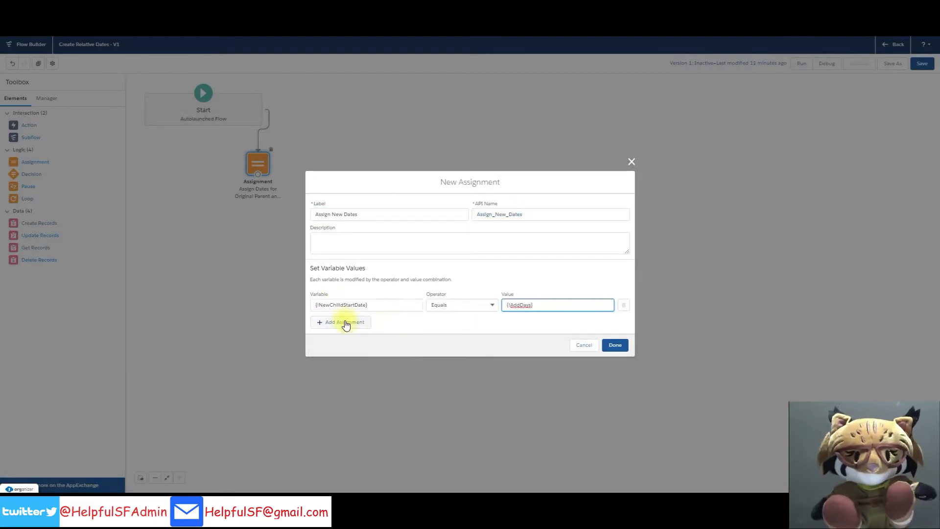
# - Add rows to the assignment setting DateOne to OriginalChildStartDate, DateTwo to OriginalChildEndDate and NewDate to NewChildStartDate, and finish the element
pyautogui.click(342, 322)
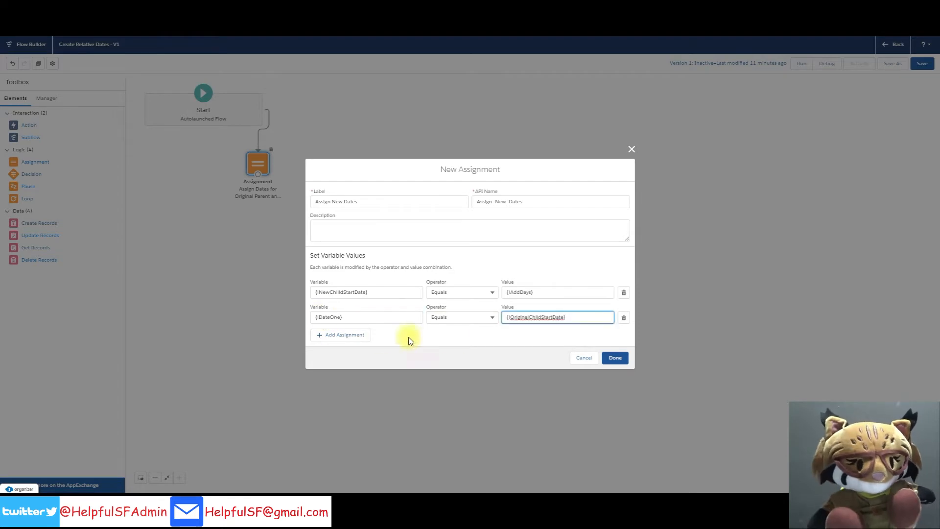
pyautogui.click(361, 336)
pyautogui.click(328, 328)
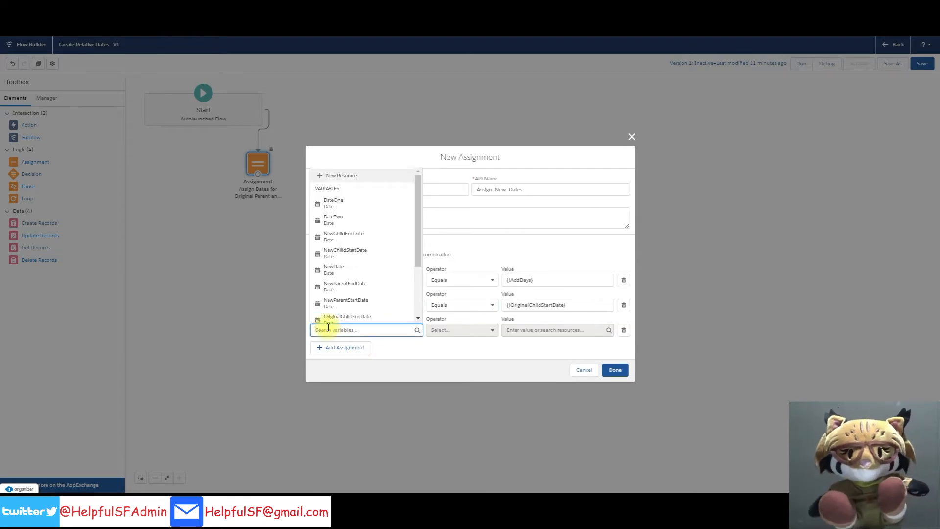
pyautogui.write('date')
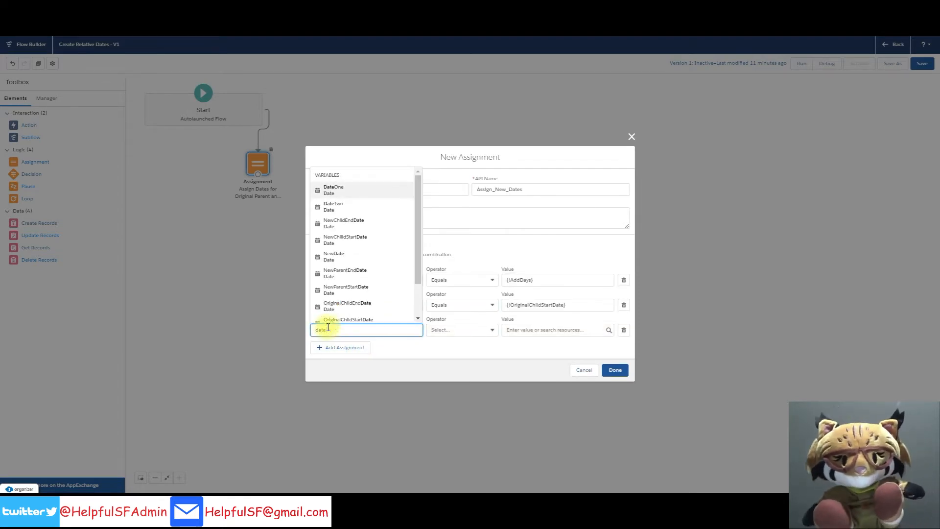
pyautogui.click(340, 206)
pyautogui.click(516, 331)
pyautogui.write('ori')
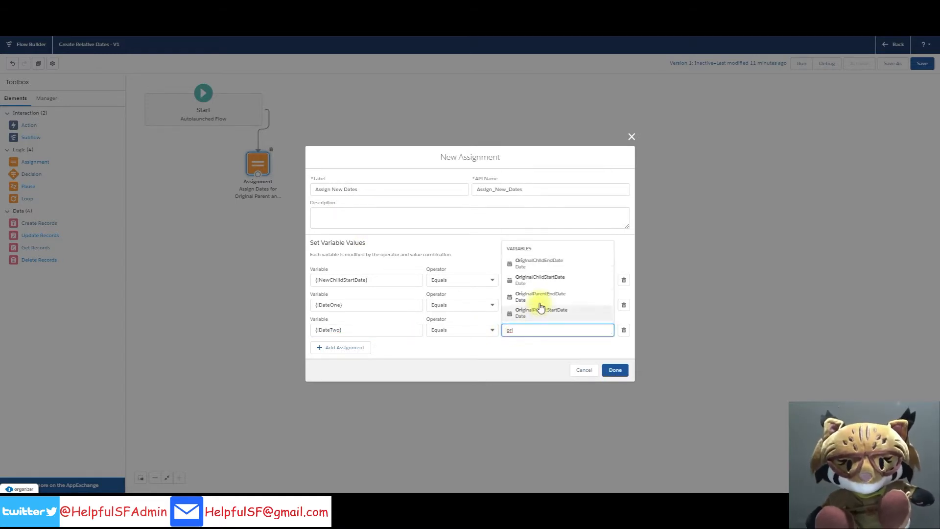
pyautogui.click(552, 265)
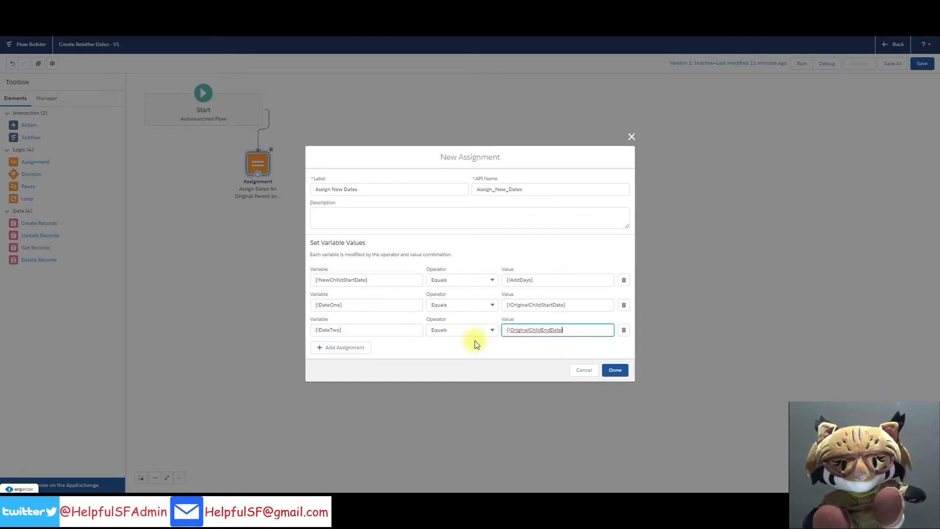
pyautogui.click(334, 348)
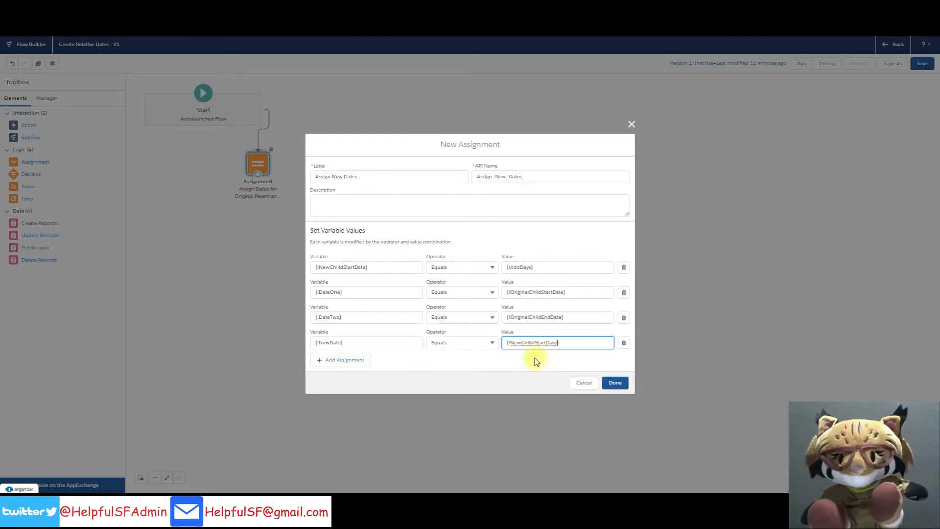
pyautogui.click(615, 384)
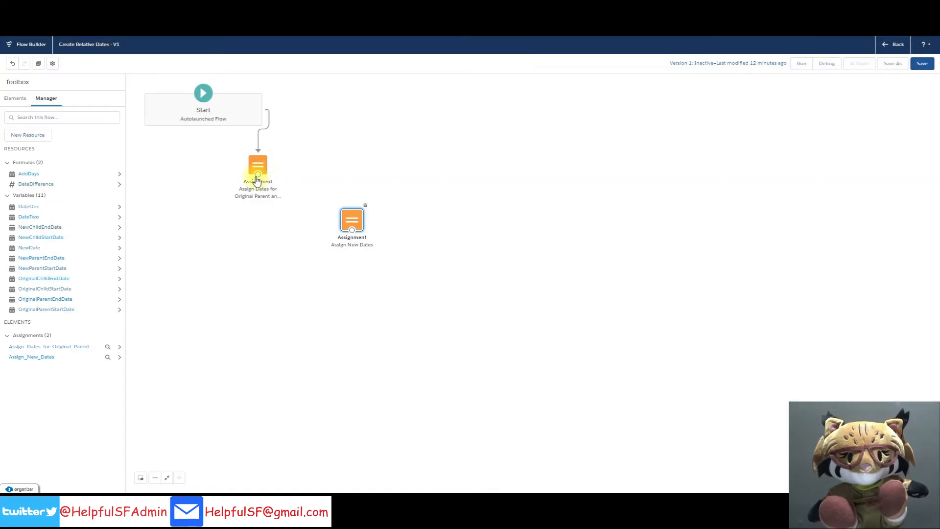
# - Connect the first Assignment element to Assign New Dates and save the flow
pyautogui.moveTo(258, 174); pyautogui.dragTo(348, 217)
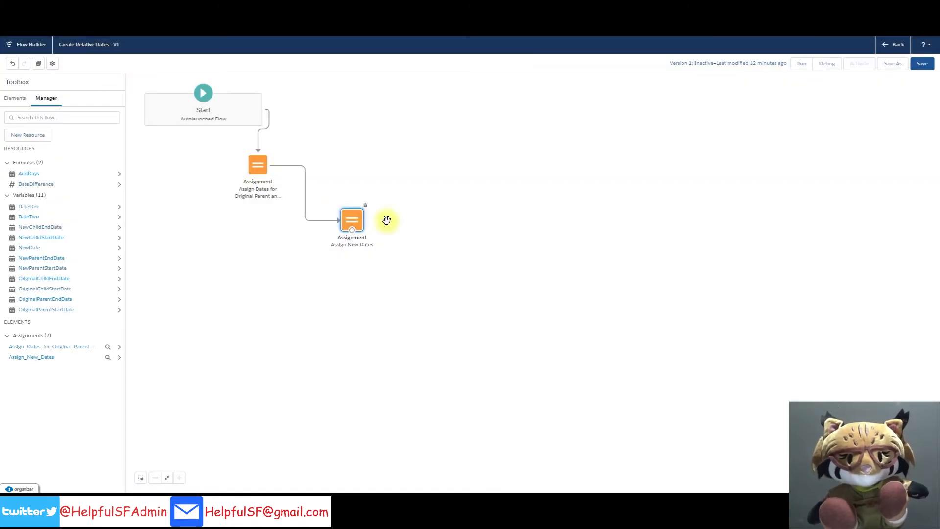
pyautogui.click(927, 65)
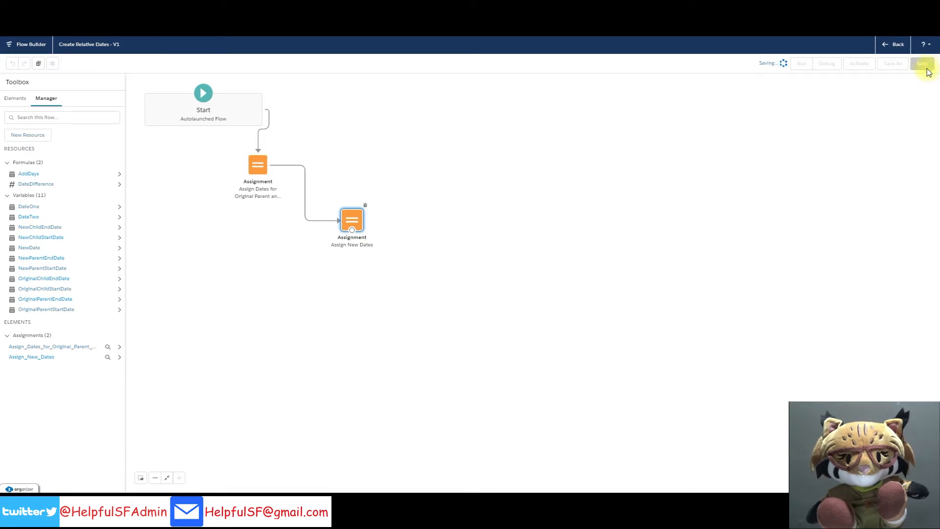
# - Add an Assignment element labelled "Assign New End Date" with API name Assign_New_End_Date that sets NewChildEndDate equal to AddDays
pyautogui.click(15, 98)
pyautogui.moveTo(36, 165); pyautogui.dragTo(416, 252)
pyautogui.click(336, 212)
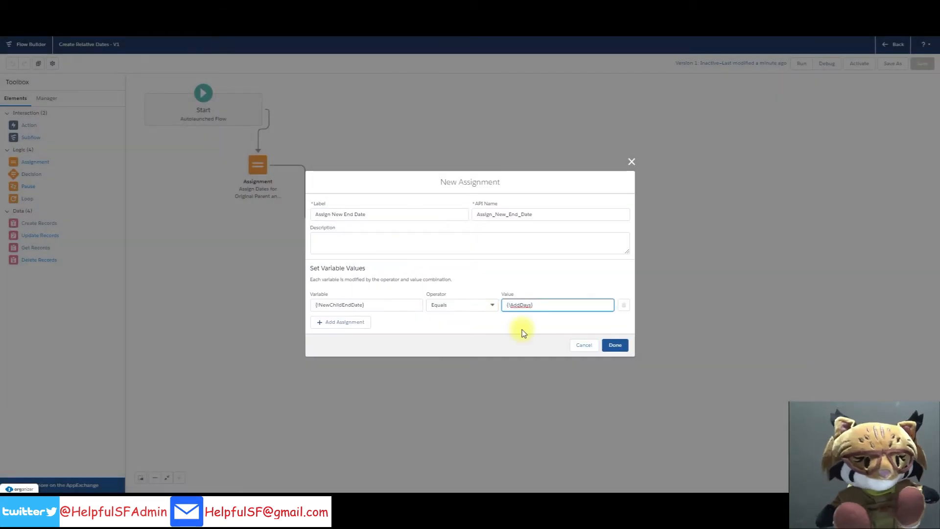
pyautogui.click(612, 346)
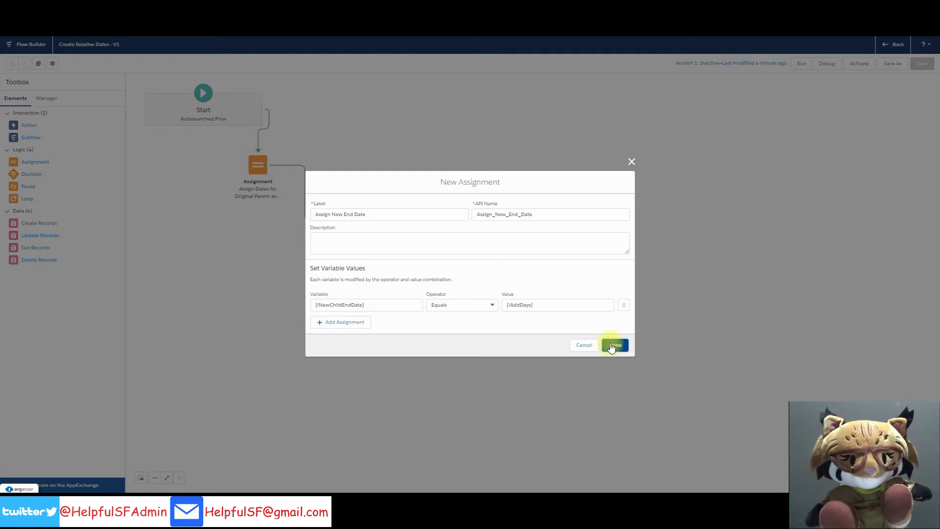
pyautogui.click(614, 345)
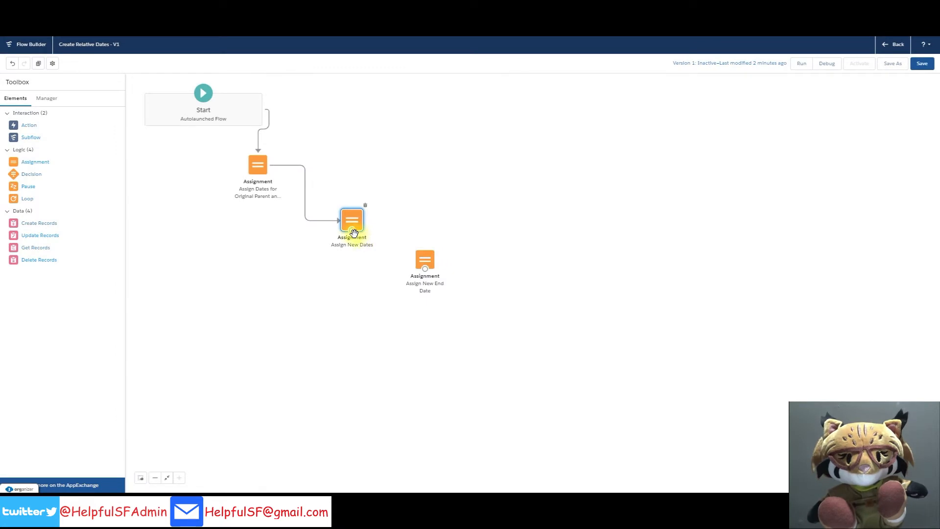
# - Connect Assign New Dates to Assign New End Date and save the flow
pyautogui.moveTo(352, 234); pyautogui.dragTo(425, 262)
pyautogui.click(921, 64)
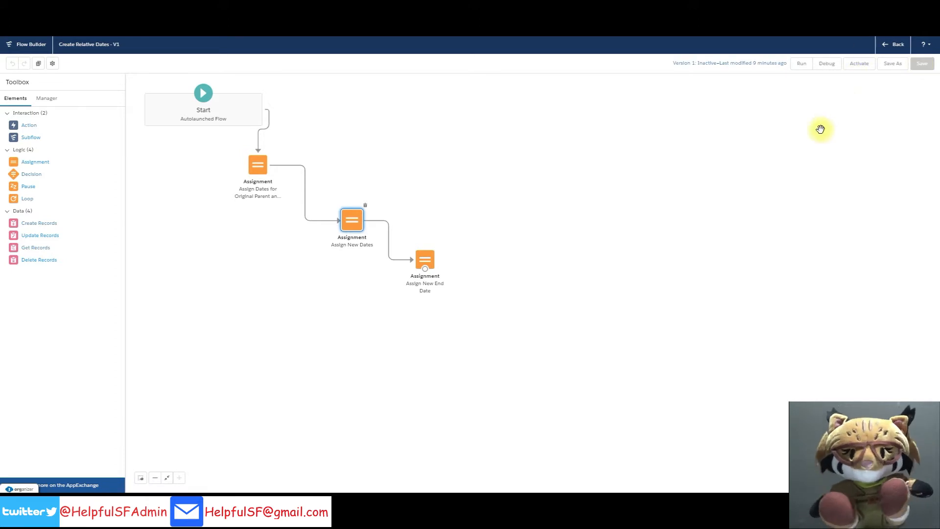
# - Debug the flow with original parent dates 2020-08-03 to 2020-08-31, child 2020-08-05 to 2020-08-21 and new parent 2020-09-01 to 2020-09-30, and examine the results
pyautogui.click(826, 65)
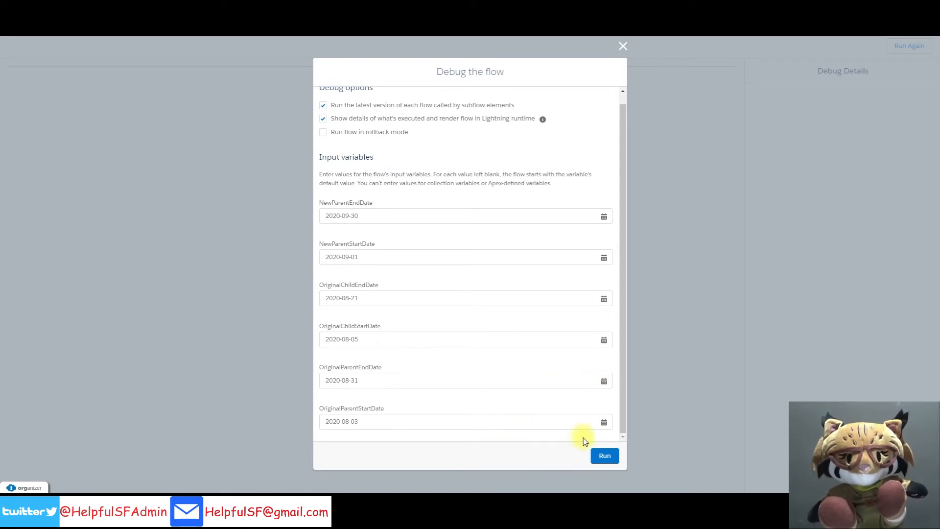
pyautogui.click(601, 457)
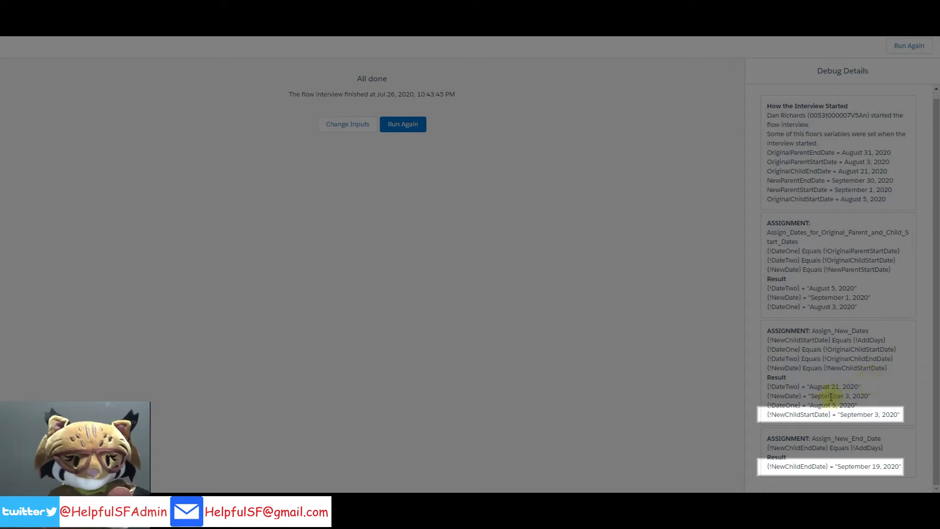
pyautogui.moveTo(810, 395); pyautogui.dragTo(856, 394)
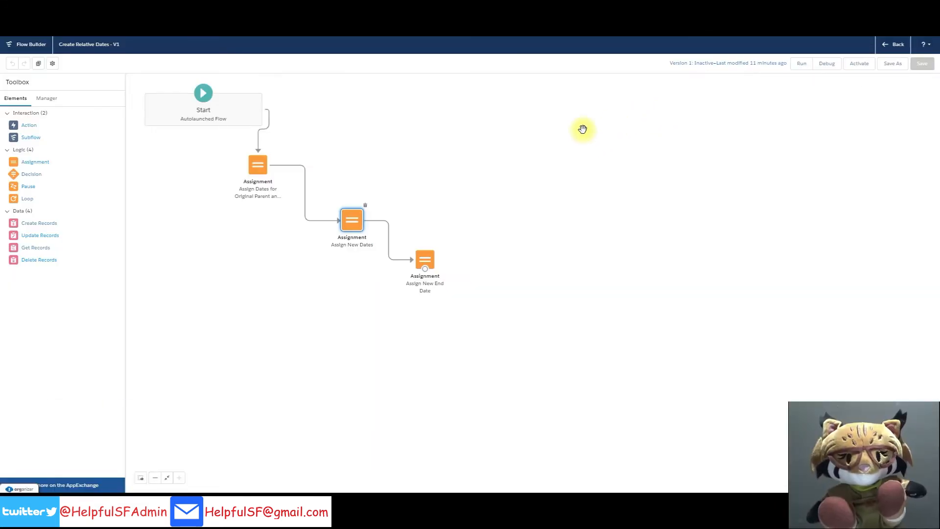
# - Activate version 1 of the Create Relative Dates flow
pyautogui.click(854, 70)
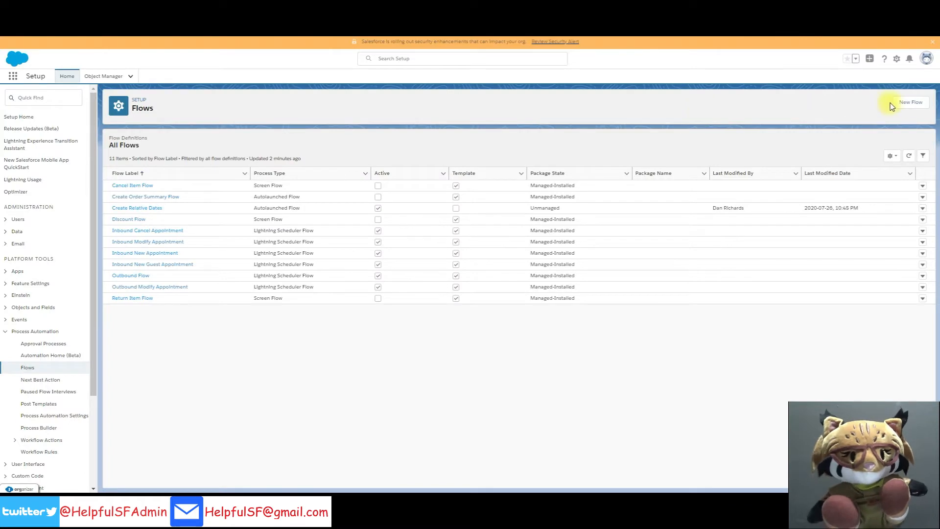
# - Create a new screen flow and add a Get Records element labelled "Get Project" with API name Get_Project for the Project object
pyautogui.click(892, 106)
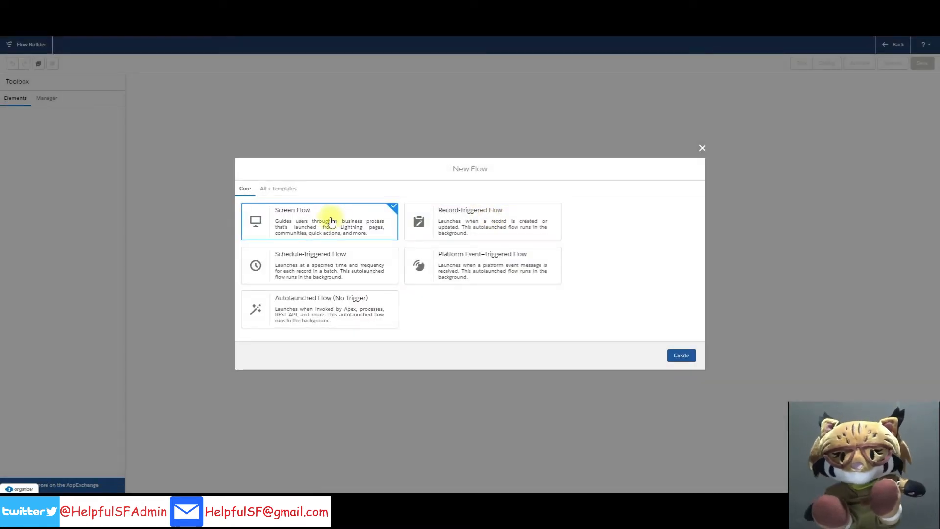
pyautogui.click(681, 358)
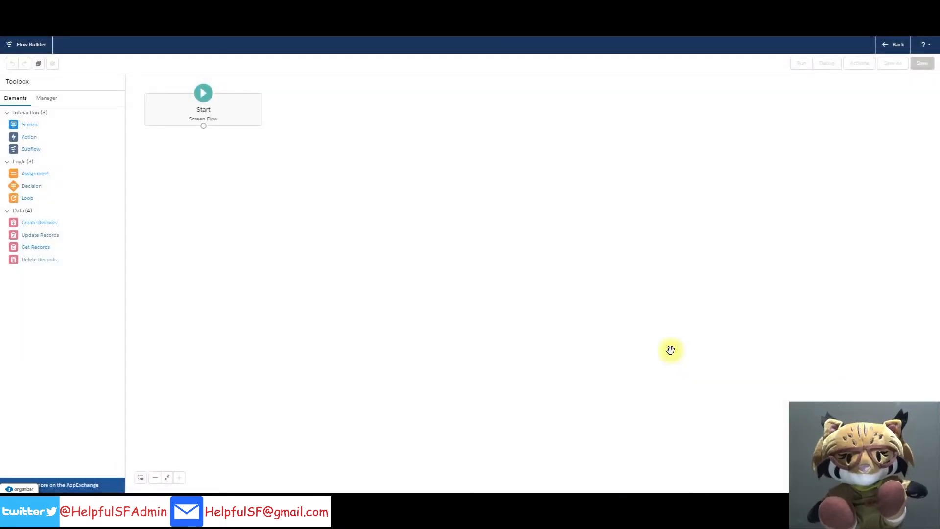
pyautogui.moveTo(32, 247); pyautogui.dragTo(201, 151)
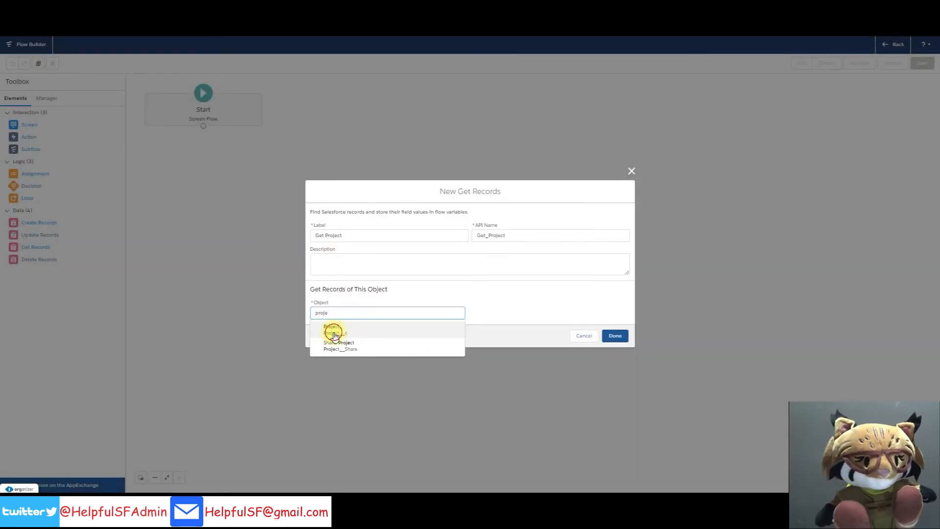
pyautogui.click(333, 332)
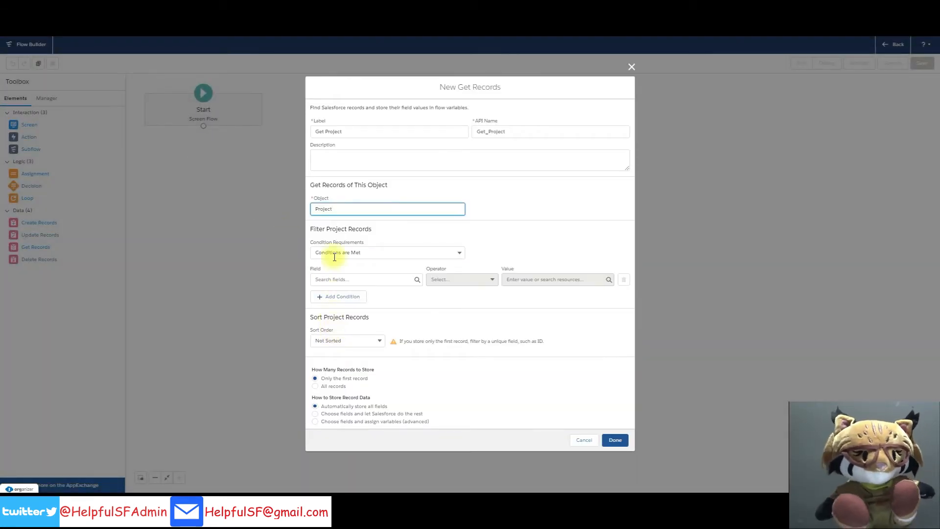
# - Filter the Project records on the Id field with the Equals operator
pyautogui.click(328, 279)
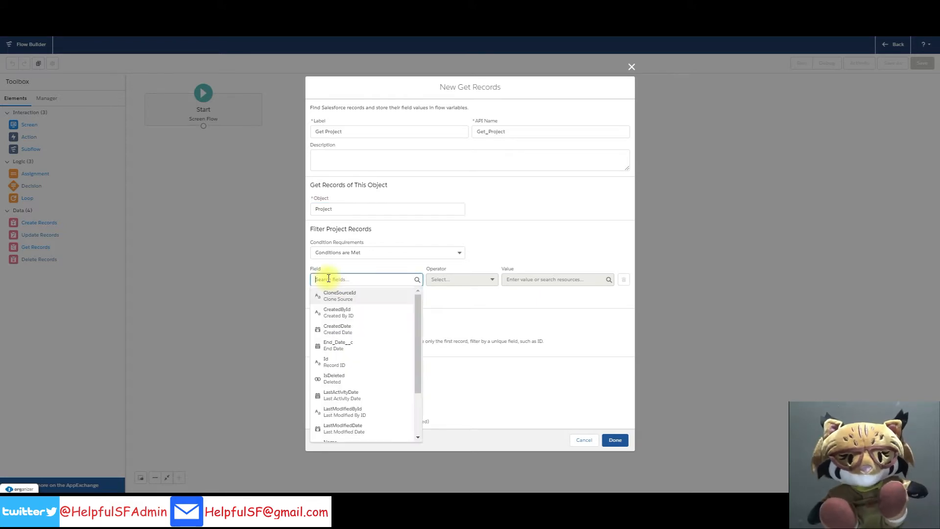
pyautogui.write('Id')
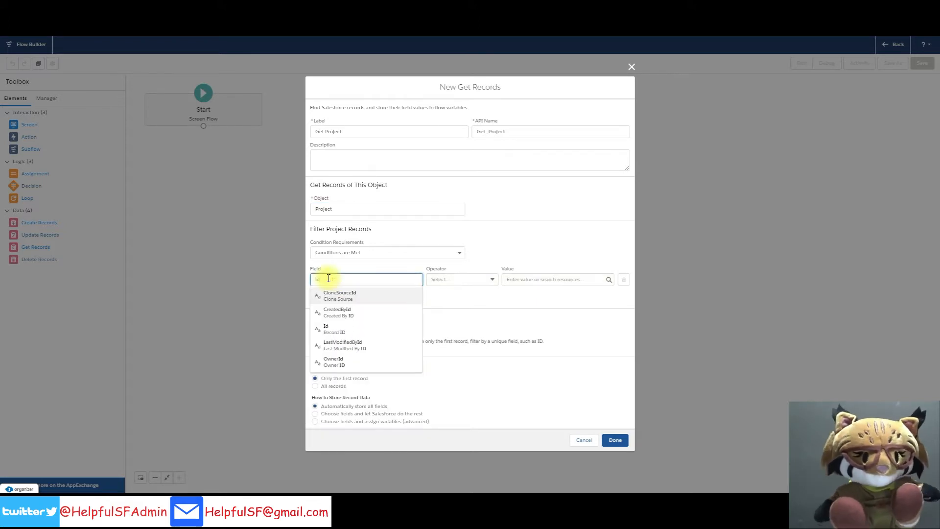
pyautogui.click(332, 329)
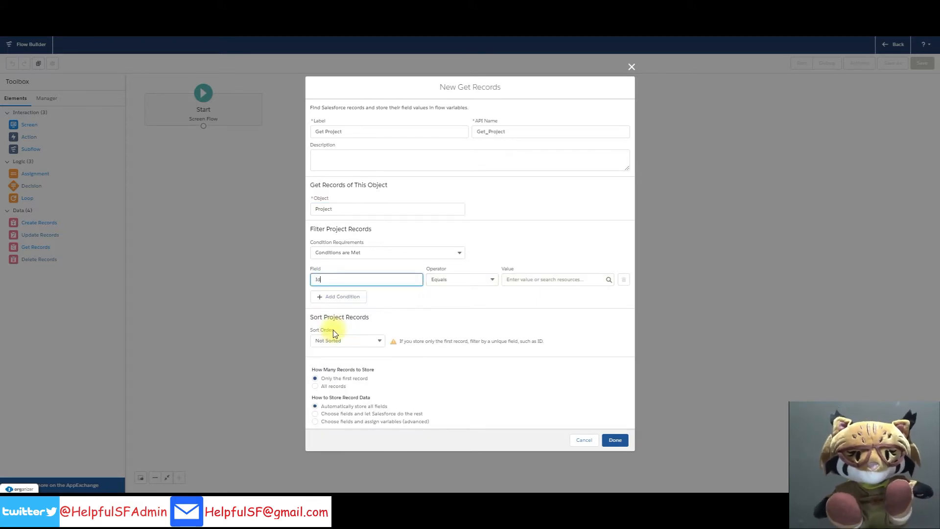
# - Create a text variable recordId available for input as the Id filter value, and finish the Get Project element
pyautogui.click(507, 278)
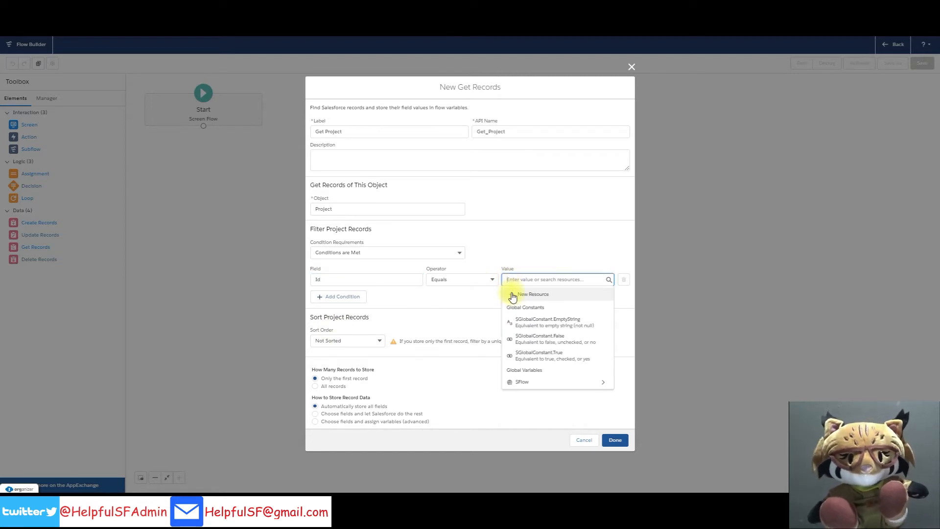
pyautogui.click(512, 295)
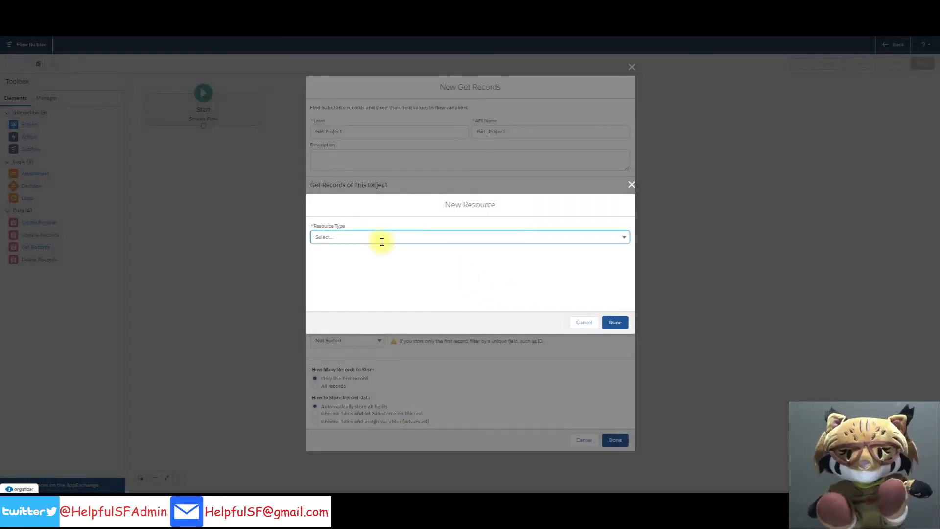
pyautogui.click(362, 240)
pyautogui.click(332, 254)
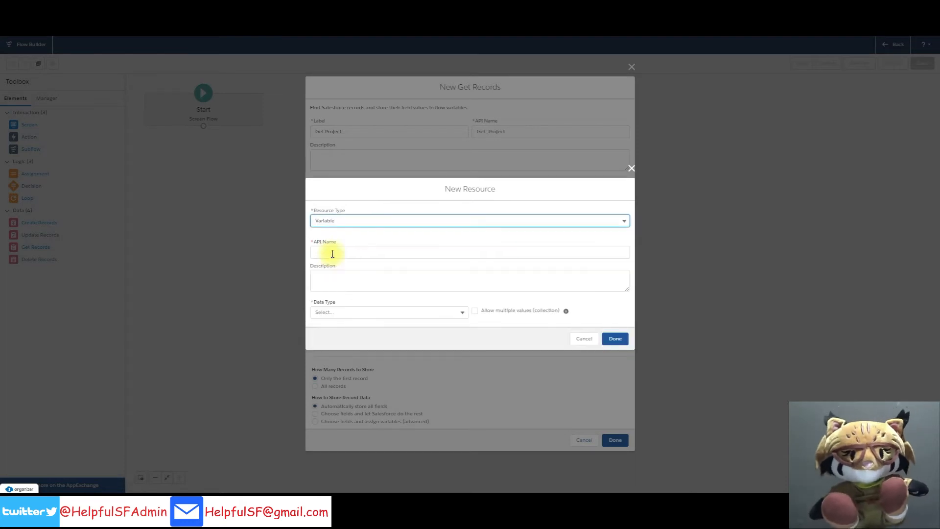
pyautogui.click(326, 251)
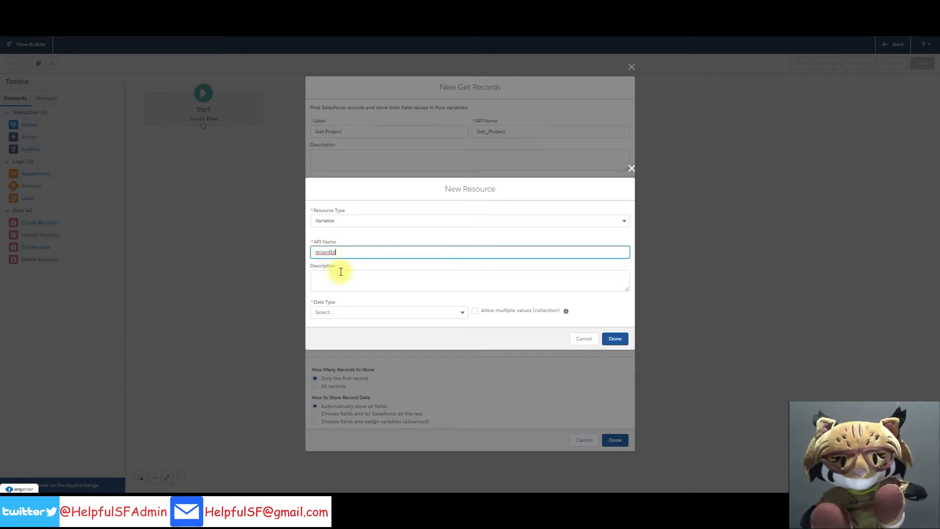
pyautogui.click(351, 313)
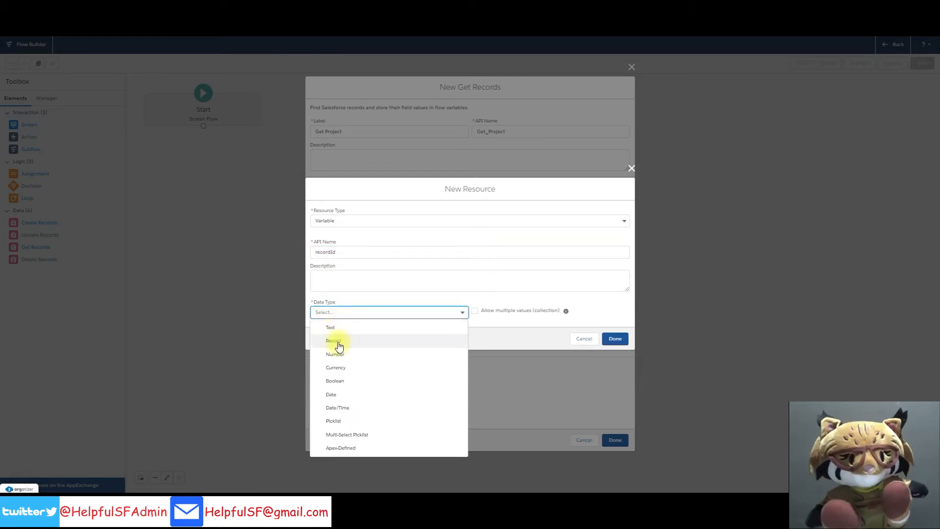
pyautogui.click(332, 327)
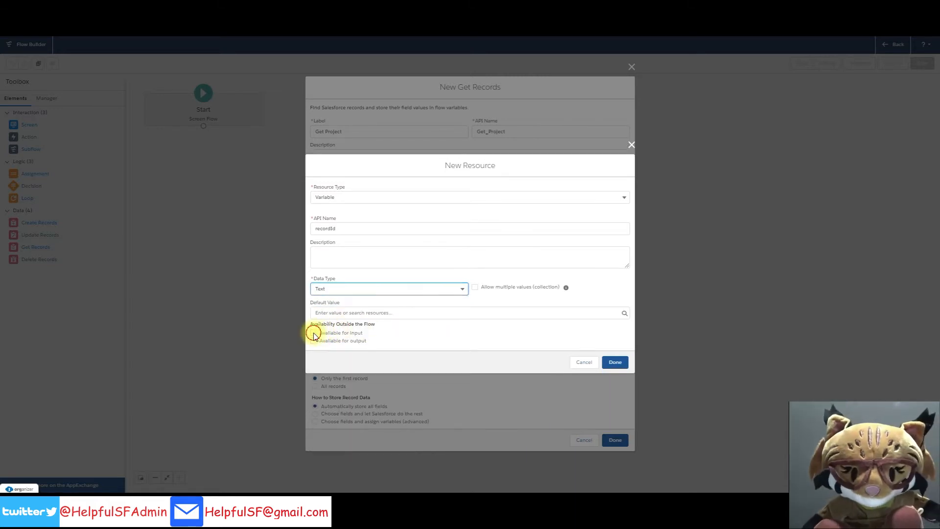
pyautogui.click(313, 333)
pyautogui.click(617, 365)
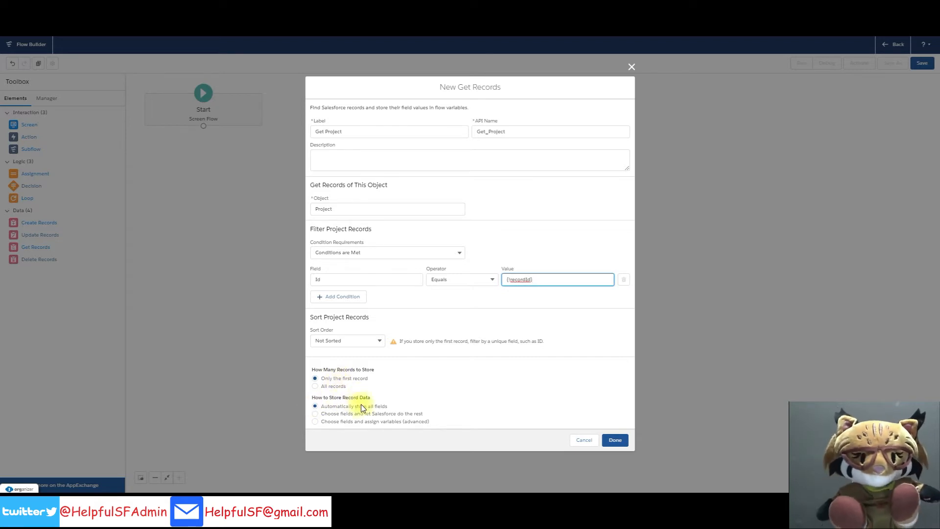
pyautogui.click(618, 442)
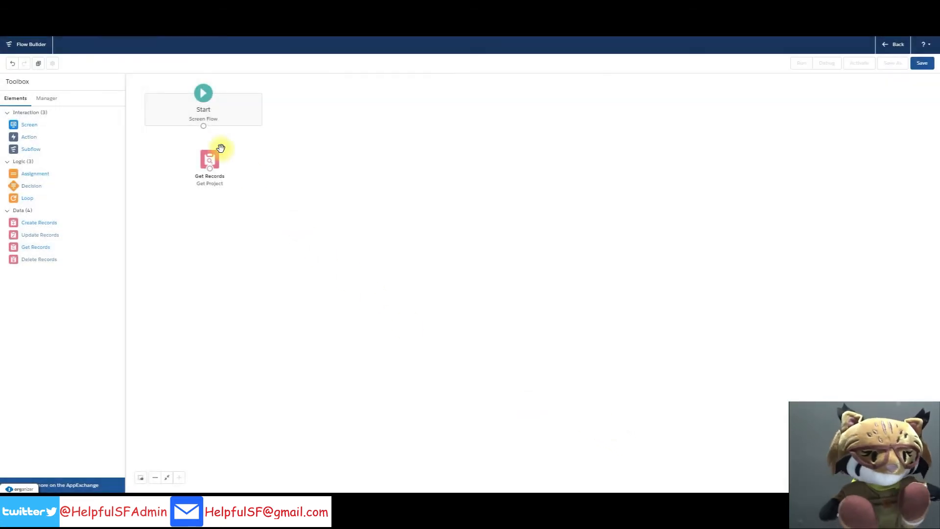
# - Connect Start to Get Project and save the flow as "Change Project Dates" with API name Change_Project_Dates
pyautogui.moveTo(203, 127); pyautogui.dragTo(206, 152)
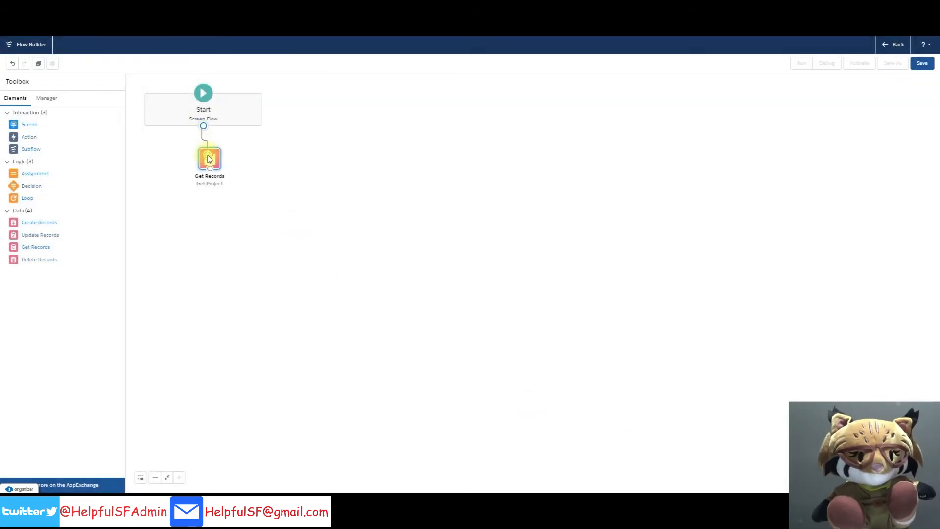
pyautogui.click(921, 63)
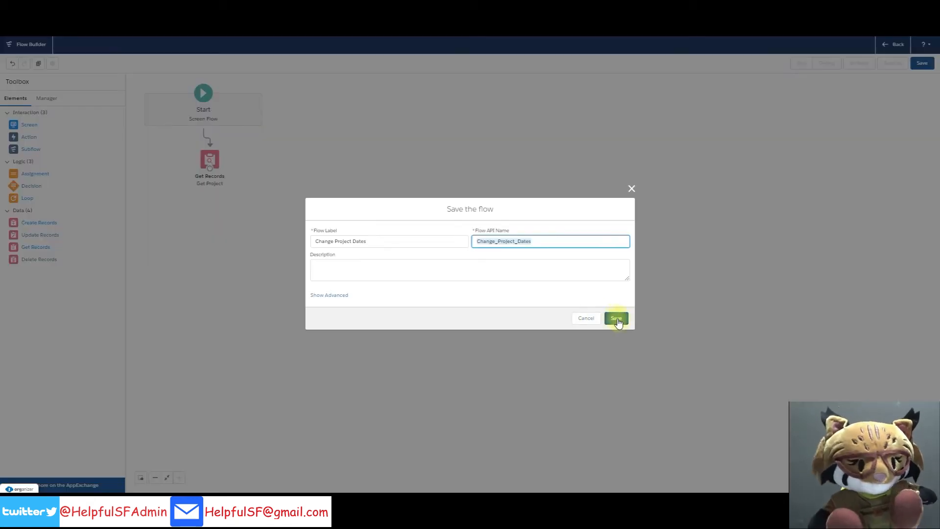
pyautogui.click(616, 319)
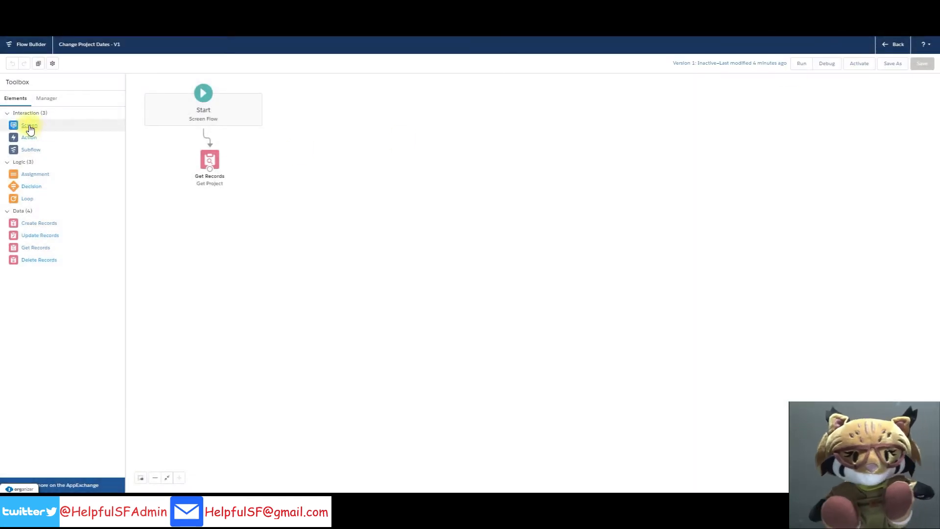
# - Add a Screen element labelled "Project Relative Date Change" with API name Project_Relative_Date_Change
pyautogui.moveTo(29, 125); pyautogui.dragTo(241, 214)
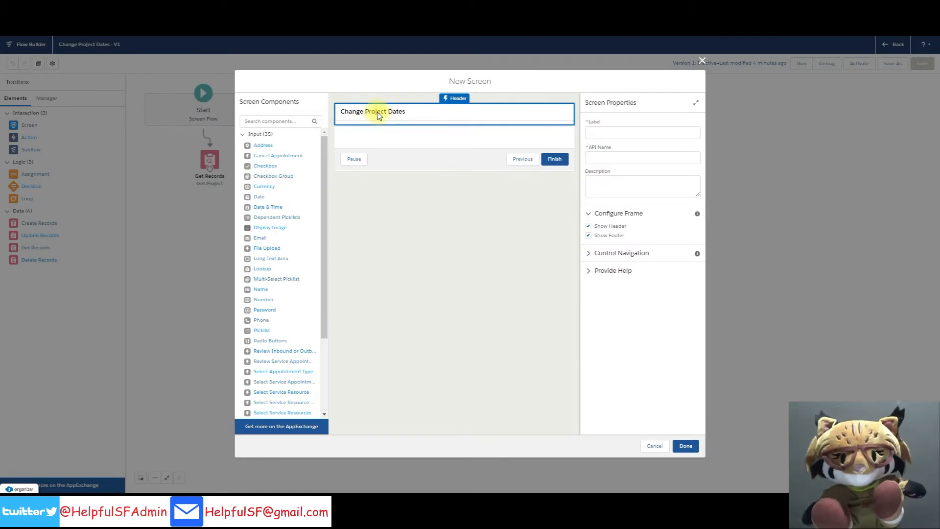
pyautogui.click(594, 130)
pyautogui.write('Project Relative Date Change')
pyautogui.click(619, 185)
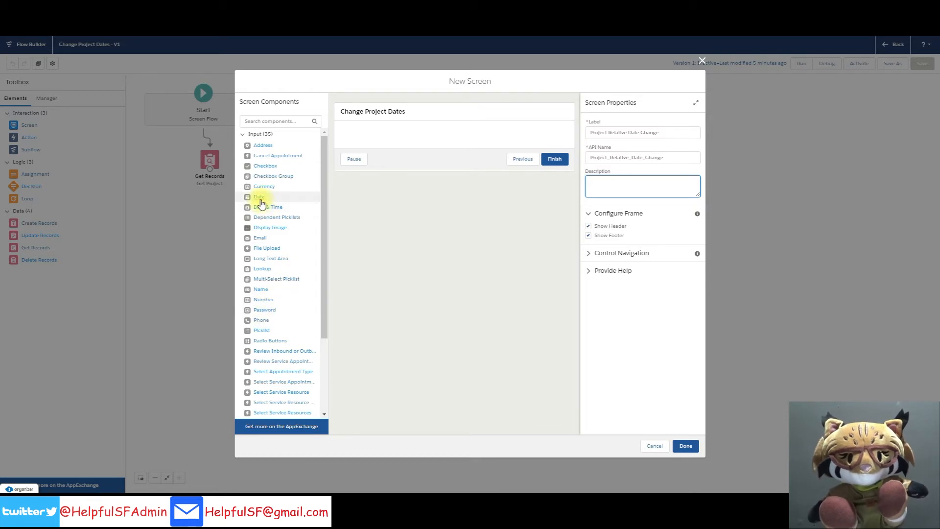
# - Add two required date components to the screen, labelled "Project Start Date" and "Project End Date"
pyautogui.moveTo(260, 197); pyautogui.dragTo(377, 138)
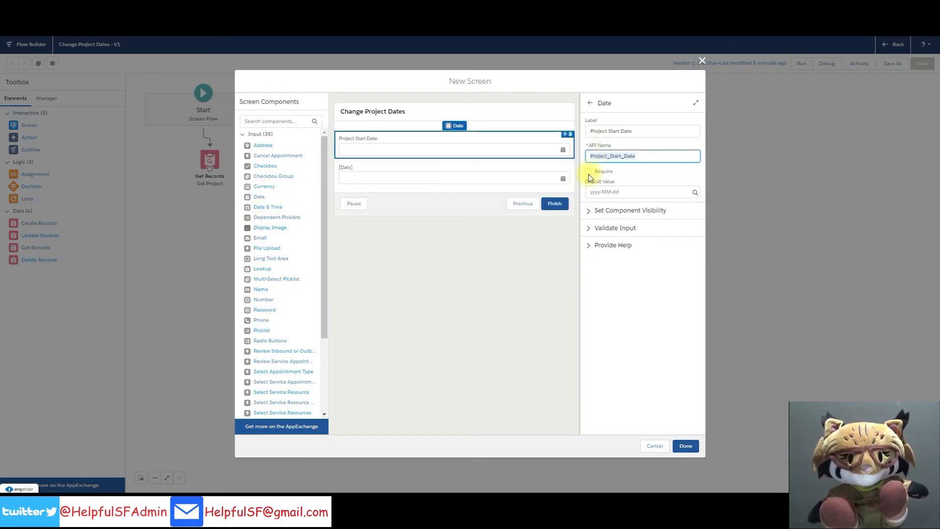
pyautogui.click(589, 171)
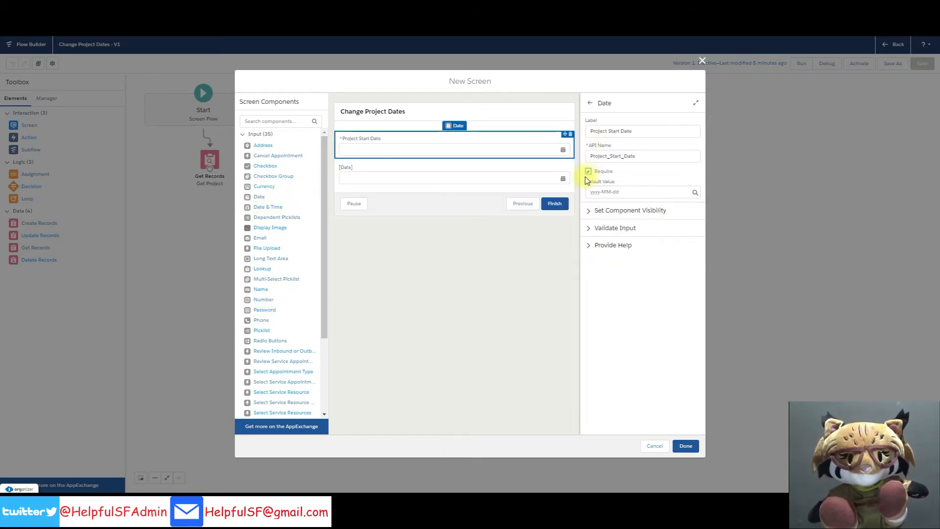
pyautogui.click(397, 178)
pyautogui.click(634, 133)
pyautogui.write('Project End Date')
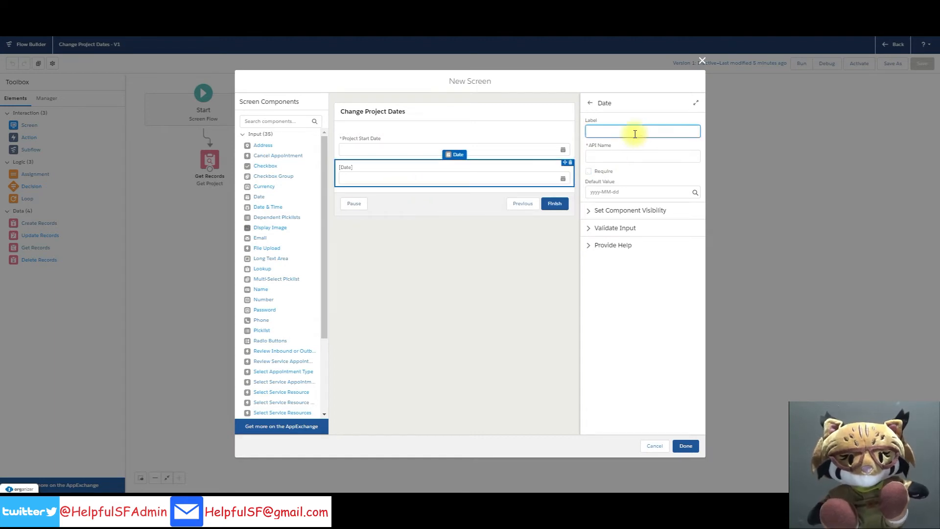
# - Set the default values to Get_Project.Start_Date__c for Project Start Date and Get_Project.End_Date__c for Project End Date
pyautogui.click(436, 141)
pyautogui.click(602, 196)
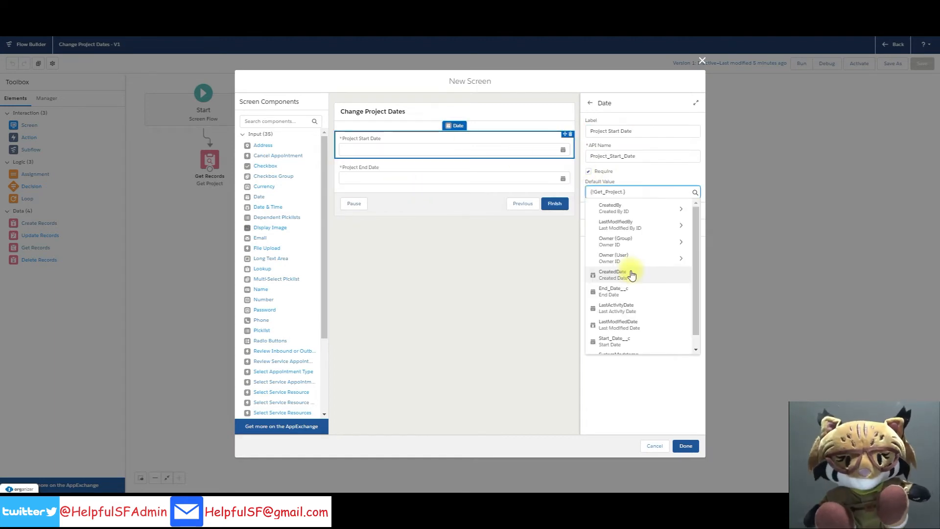
pyautogui.click(622, 339)
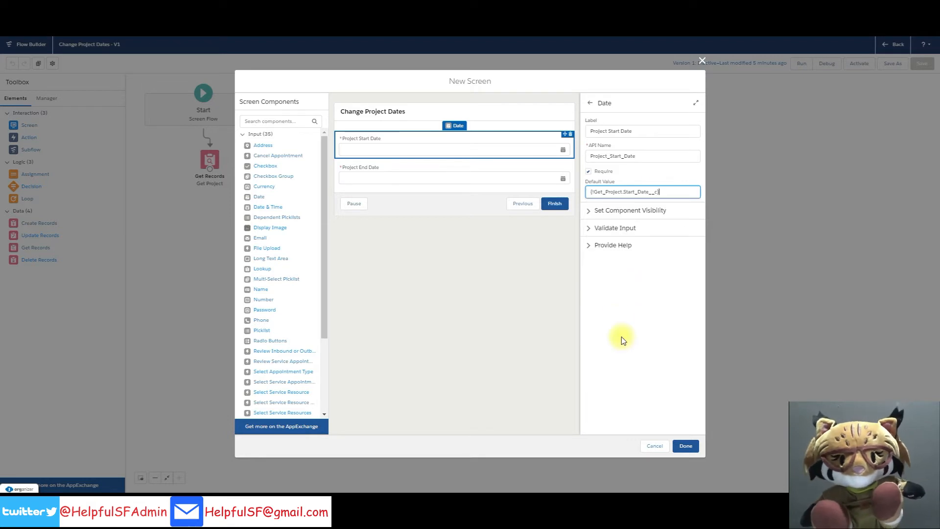
pyautogui.click(470, 178)
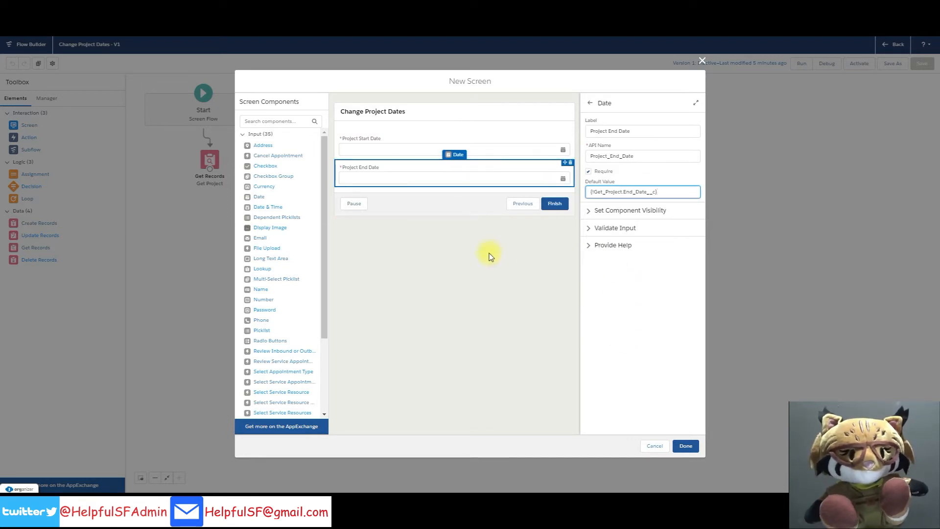
# - Finish the screen element, connect Get Project to it and save the flow
pyautogui.click(515, 248)
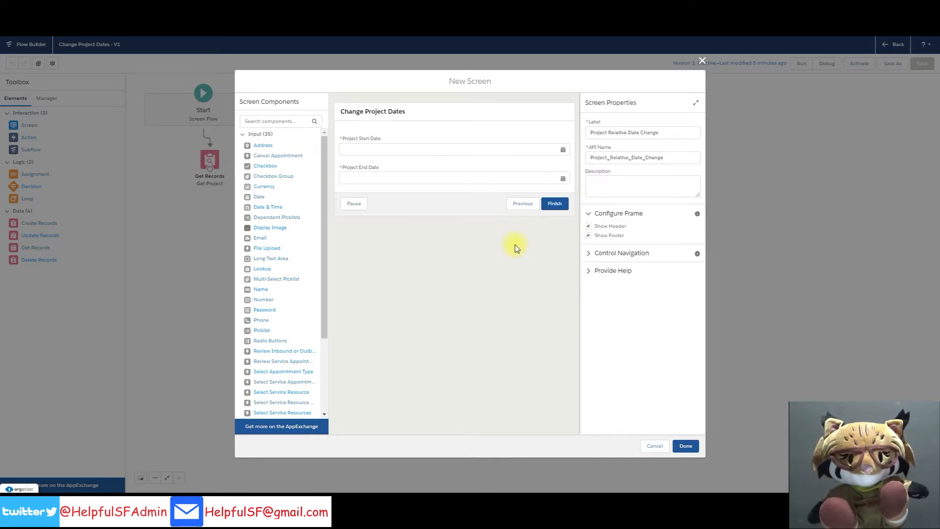
pyautogui.click(685, 446)
pyautogui.moveTo(209, 169); pyautogui.dragTo(239, 214)
pyautogui.click(924, 65)
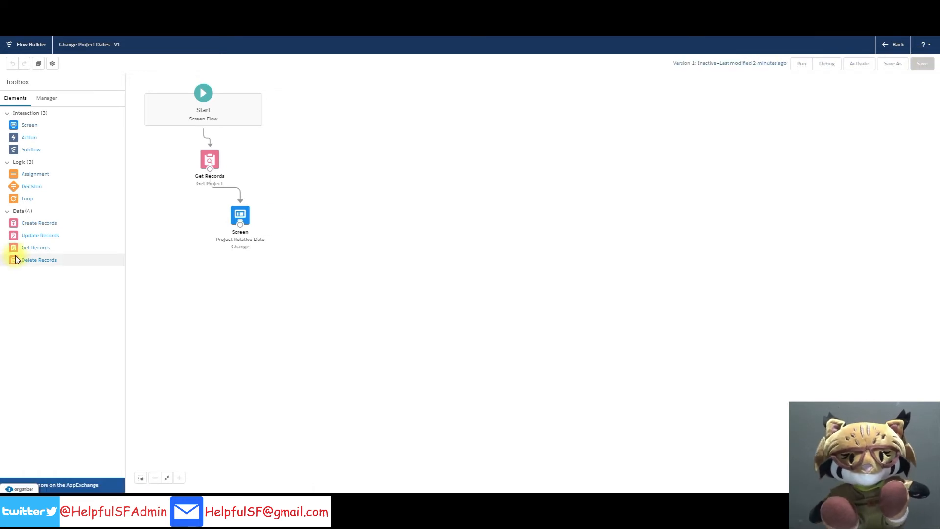
# - Add a Get Records element labelled "Get Work" with API name Get_Work that stores all Work records where Project__c equals recordId
pyautogui.moveTo(36, 247); pyautogui.dragTo(275, 244)
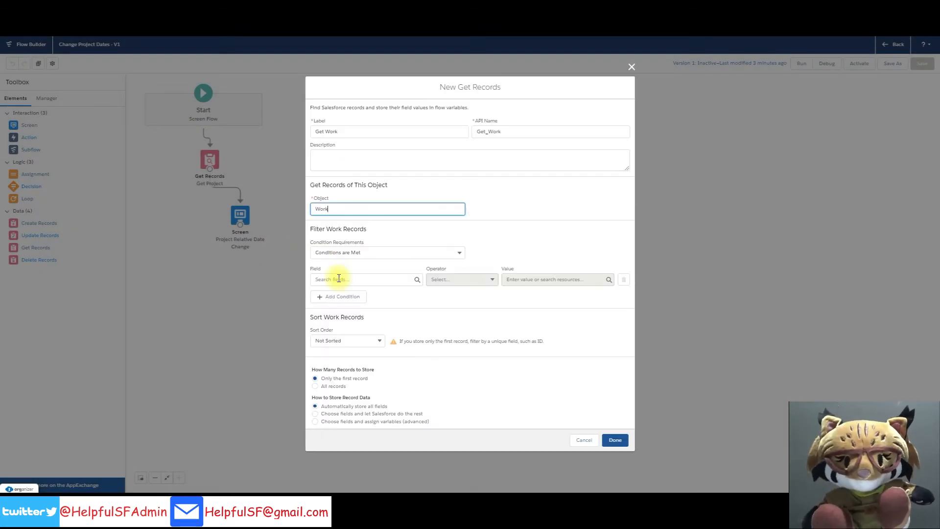
pyautogui.click(338, 278)
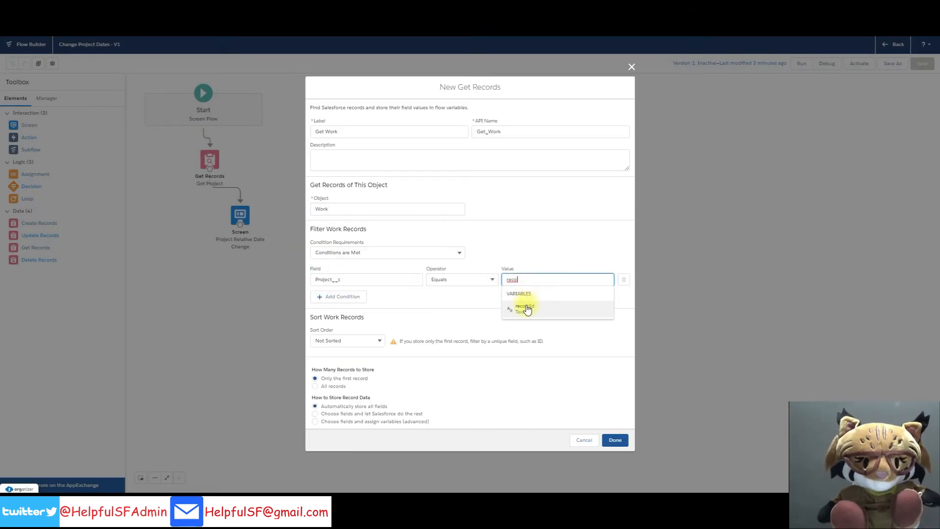
pyautogui.click(524, 305)
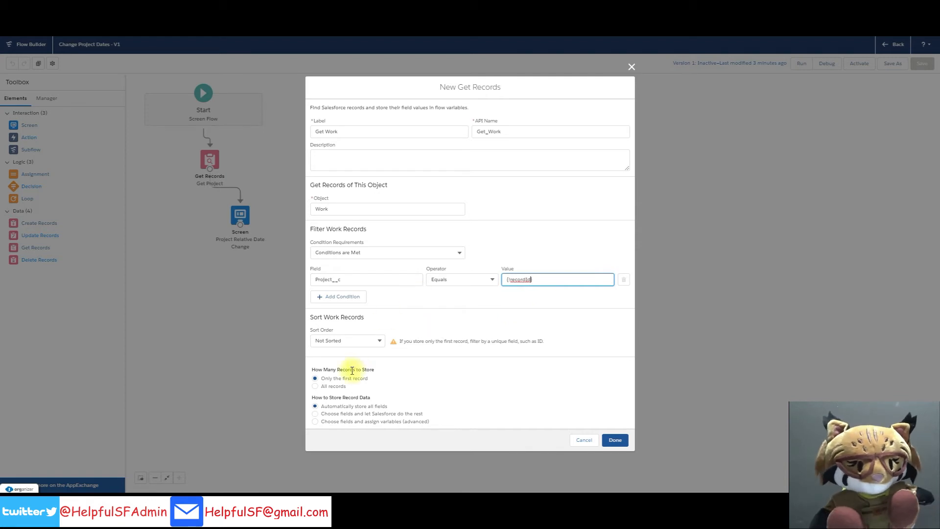
pyautogui.click(315, 386)
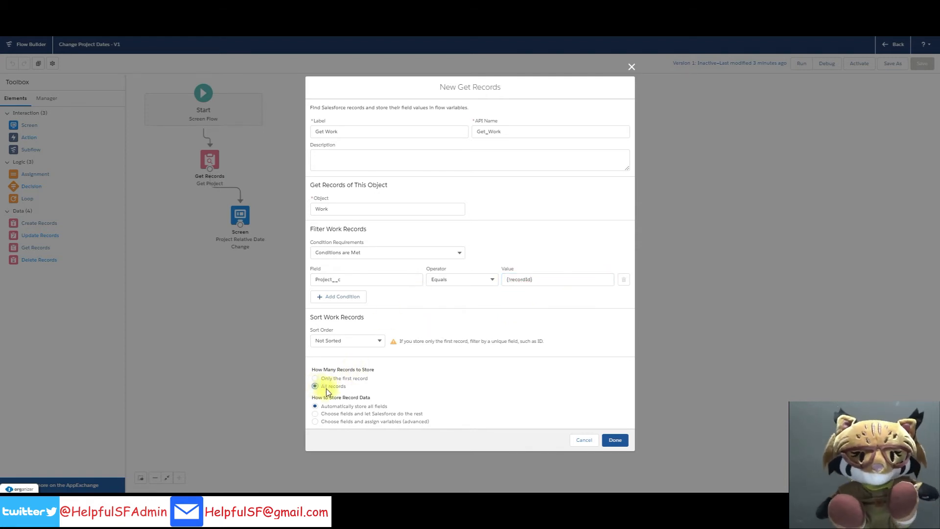
pyautogui.click(607, 444)
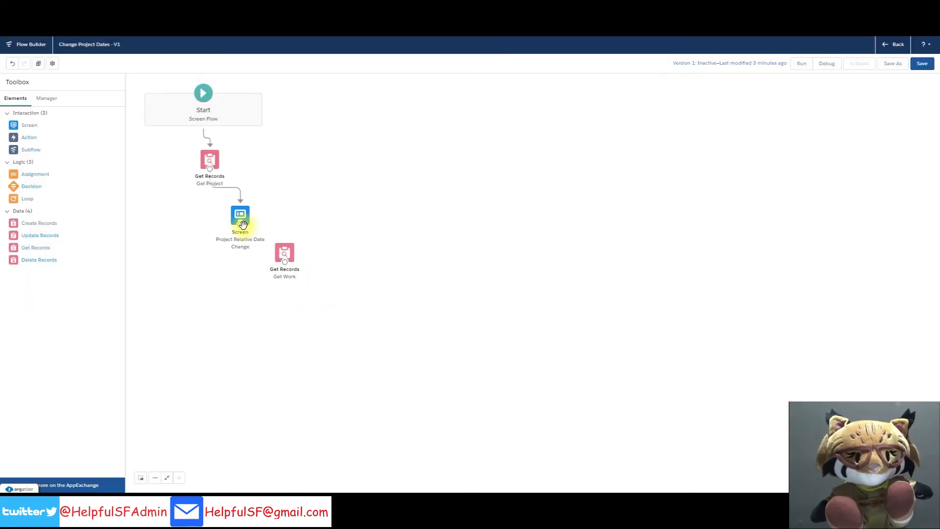
# - Connect the Project Relative Date Change screen to Get Work and save the flow
pyautogui.moveTo(241, 226); pyautogui.dragTo(289, 256)
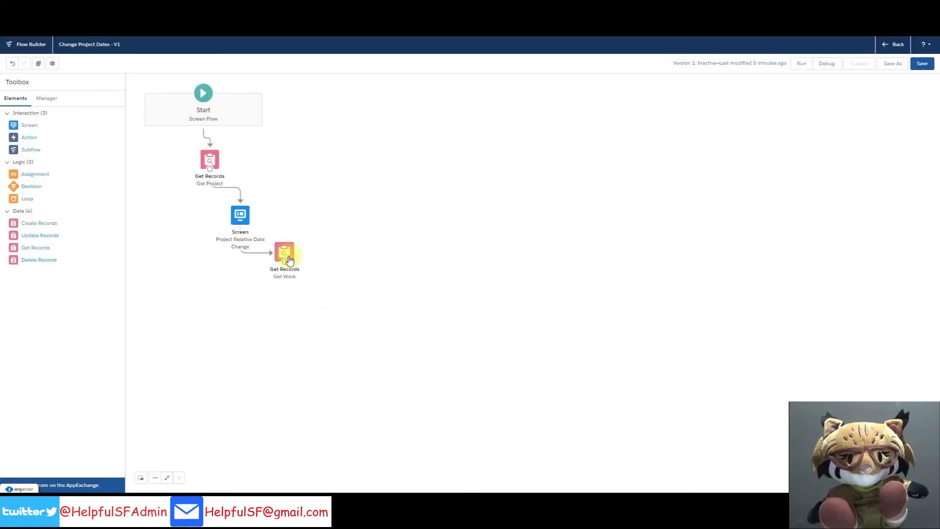
pyautogui.click(920, 64)
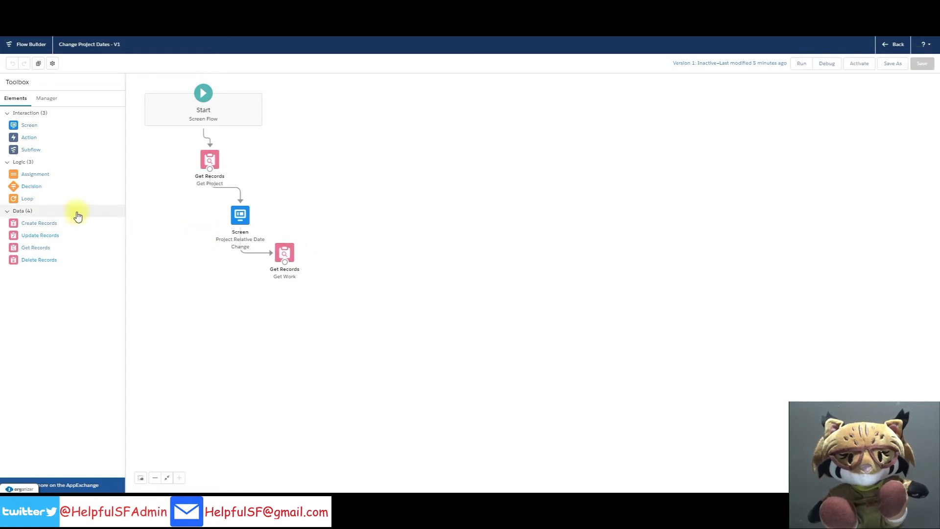
# - Add a loop labelled "Loop Through Work Records" that iterates the Get_Work collection first to last, and connect Get Work to it
pyautogui.moveTo(22, 200); pyautogui.dragTo(343, 248)
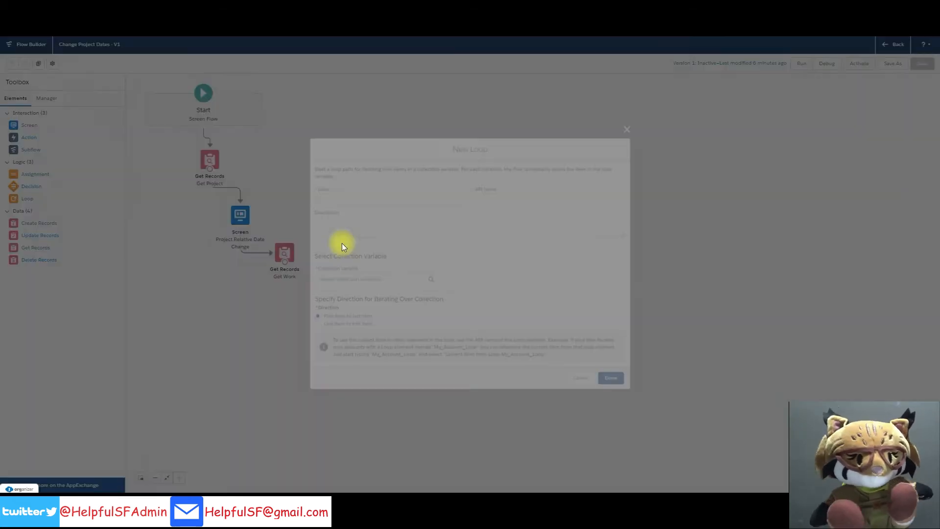
pyautogui.write('Loop Through Work Records')
pyautogui.press('Tab')
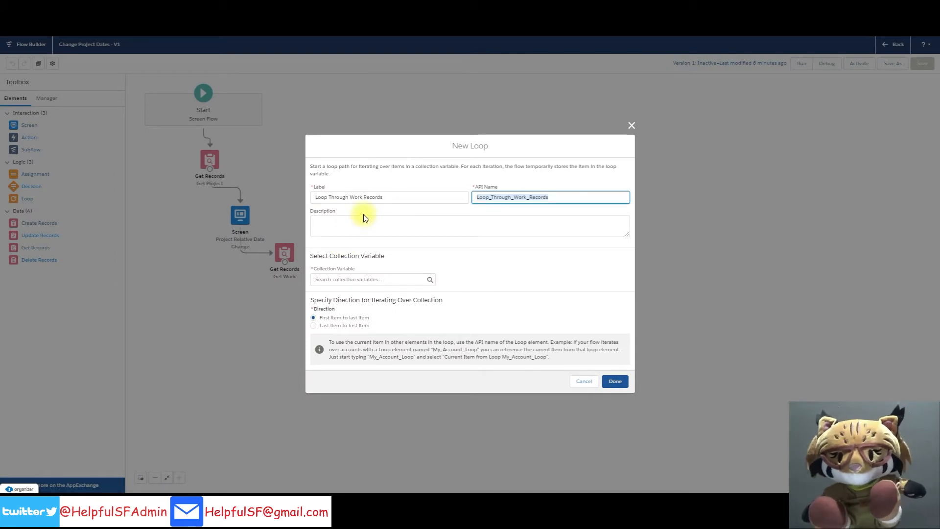
pyautogui.click(327, 280)
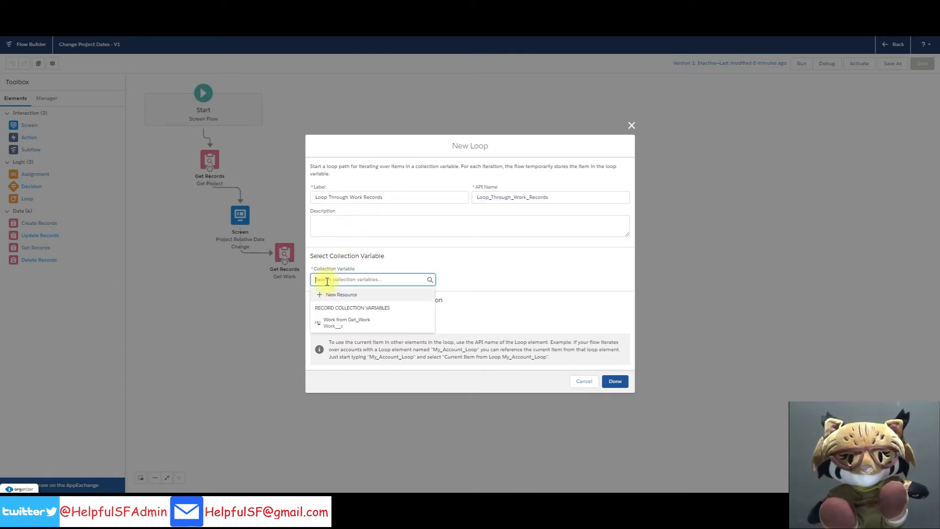
pyautogui.click(333, 321)
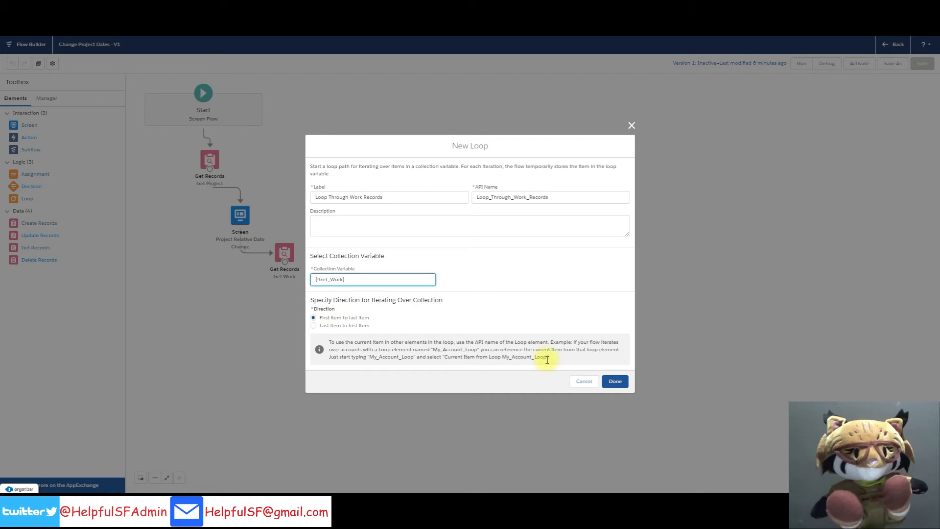
pyautogui.moveTo(552, 359); pyautogui.dragTo(327, 343)
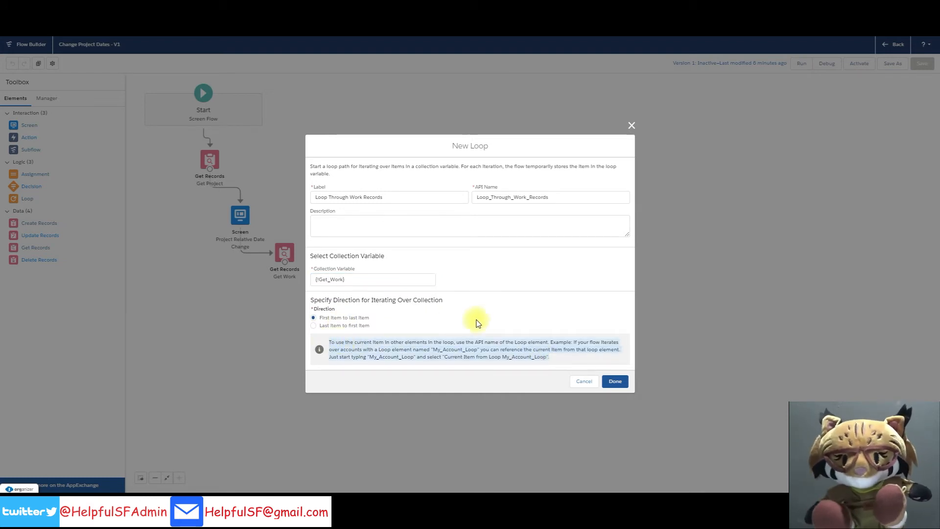
pyautogui.click(612, 383)
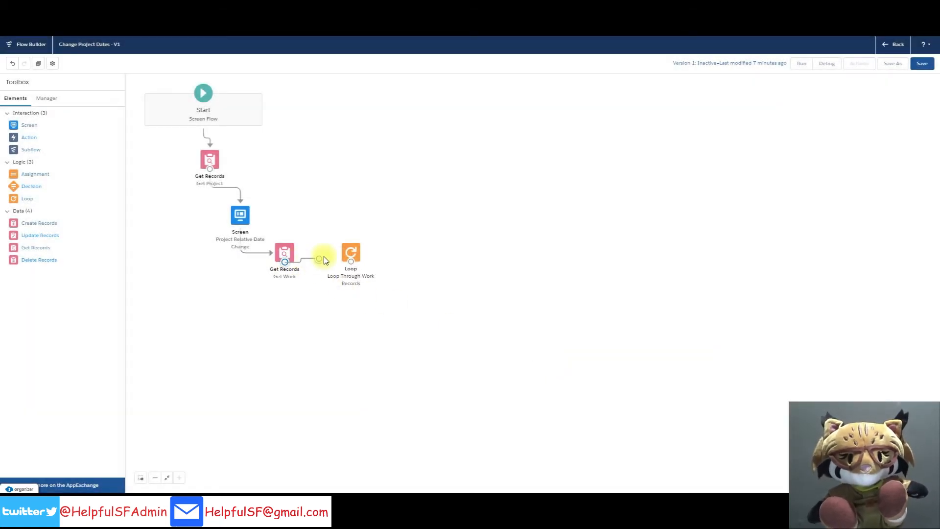
pyautogui.moveTo(350, 253); pyautogui.dragTo(351, 253)
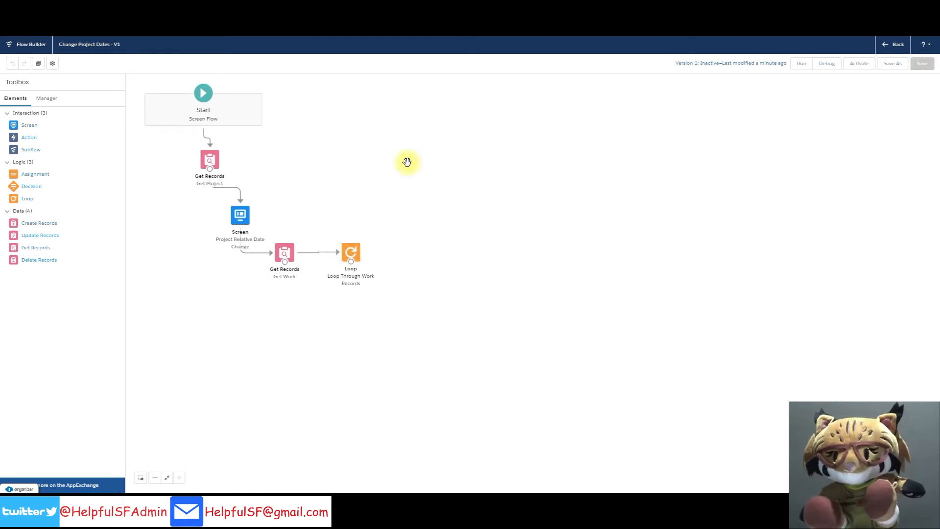
# - Add a Create Relative Dates subflow, mapping new parent dates to Project_Start_Date and Project_End_Date, original child dates to Loop_Through_Work_Records and original parent dates to Get_Project
pyautogui.moveTo(26, 153); pyautogui.dragTo(424, 251)
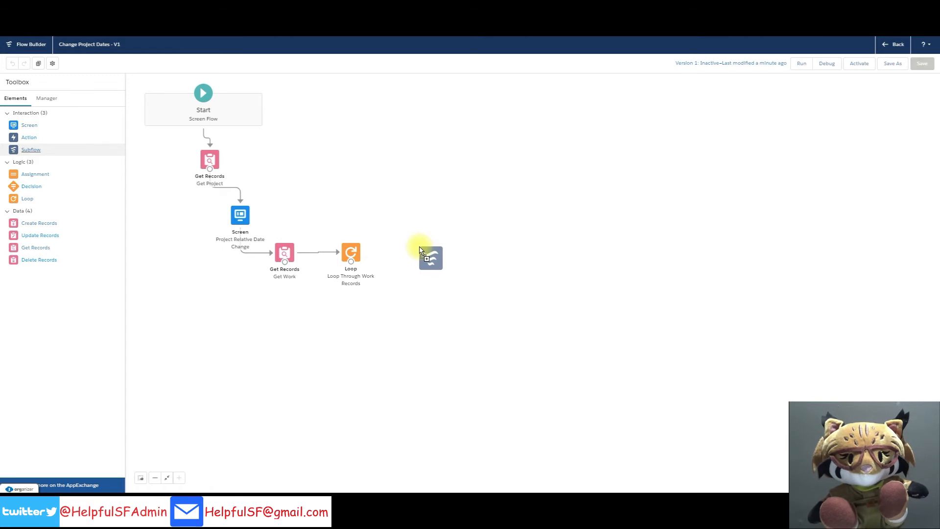
pyautogui.moveTo(419, 250); pyautogui.dragTo(420, 247)
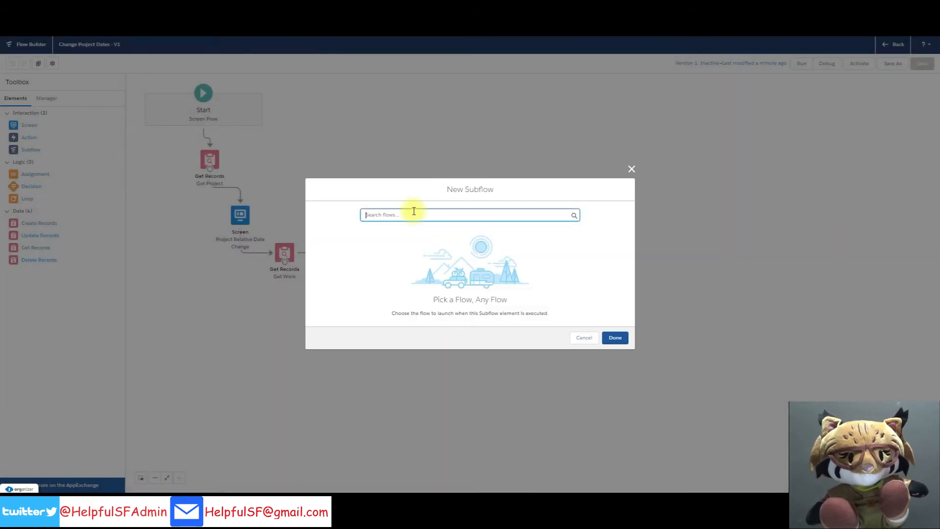
pyautogui.click(410, 215)
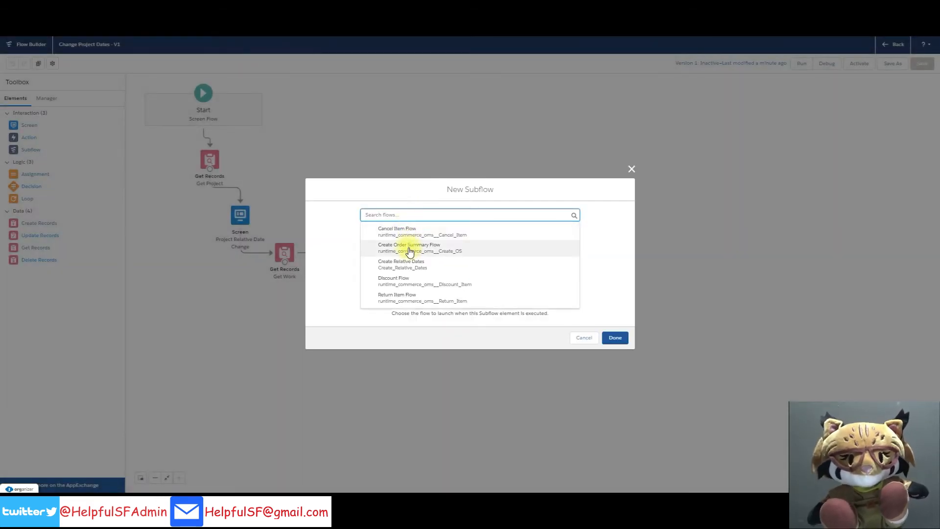
pyautogui.click(401, 265)
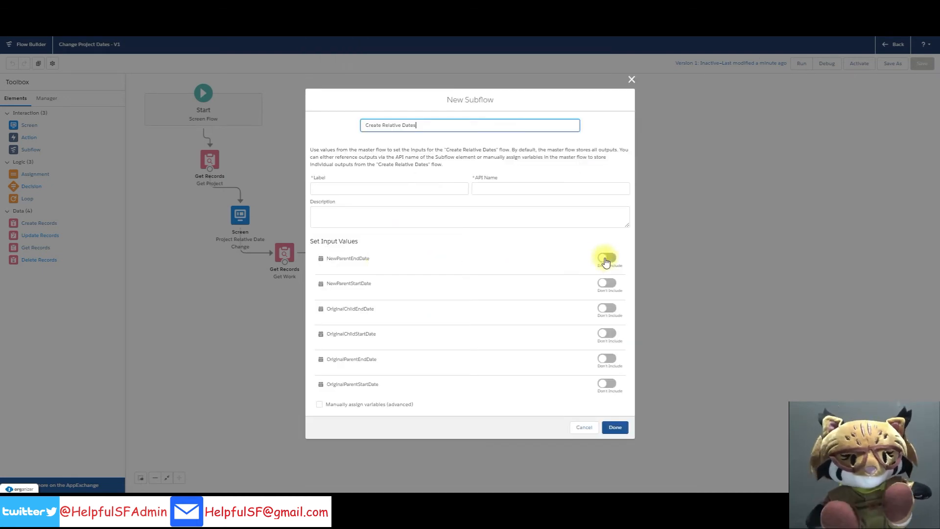
pyautogui.click(606, 258)
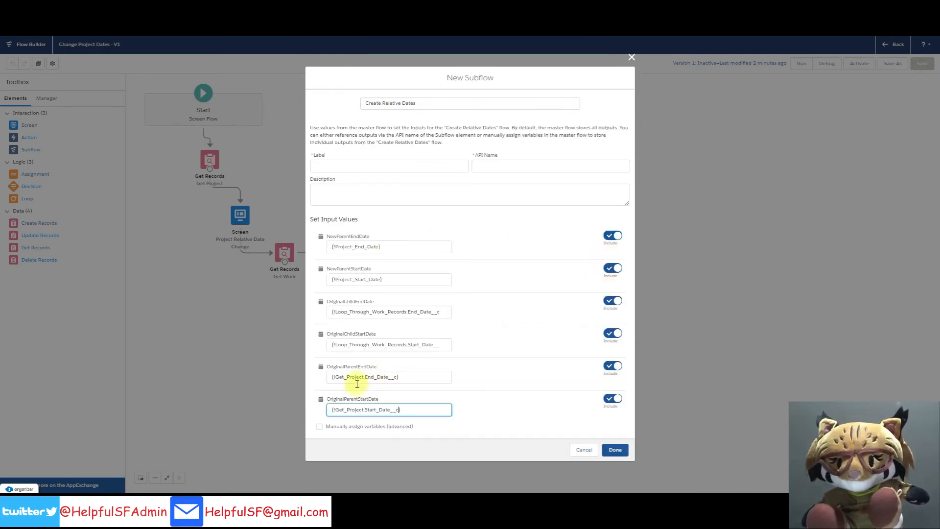
# - Store outputs NewChildEndDate and NewChildStartDate in new Date variables NewWorkEndDate and NewWorkStartDate, and label the subflow "Get New Work Dates"
pyautogui.click(319, 427)
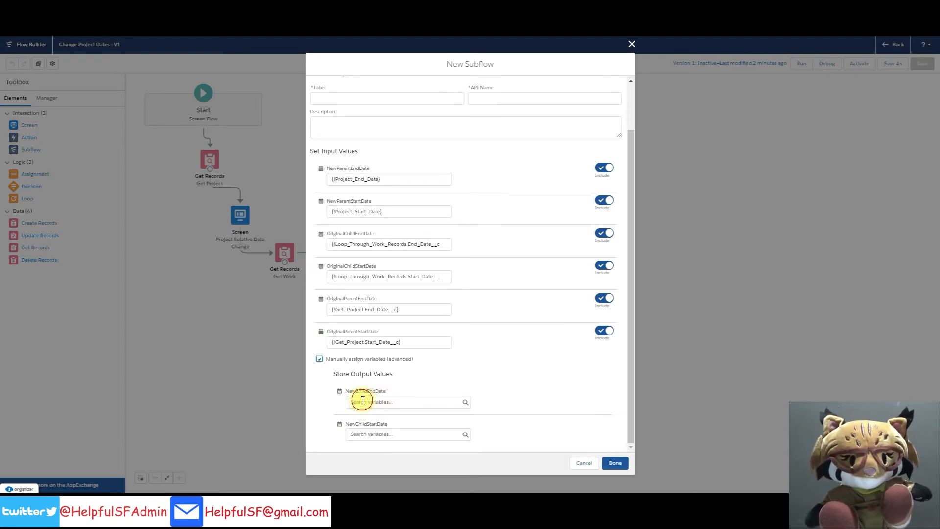
pyautogui.click(362, 401)
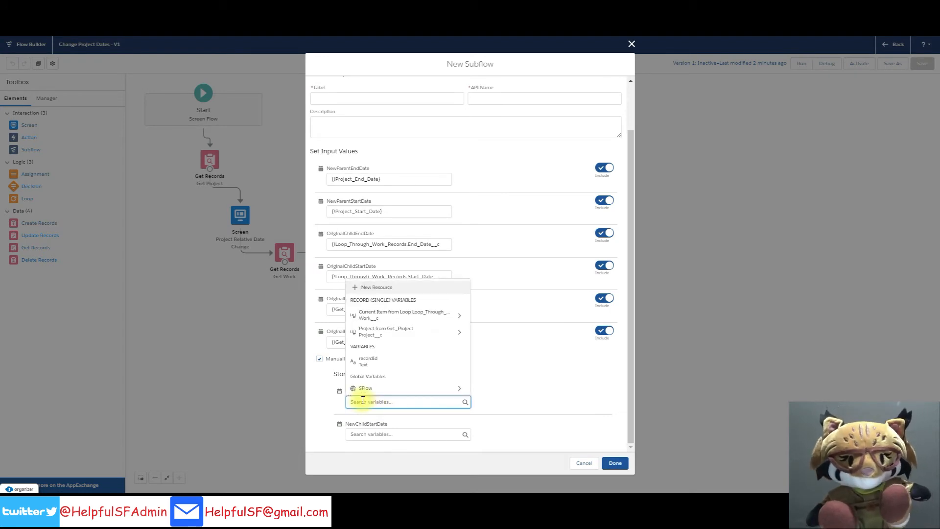
pyautogui.click(362, 289)
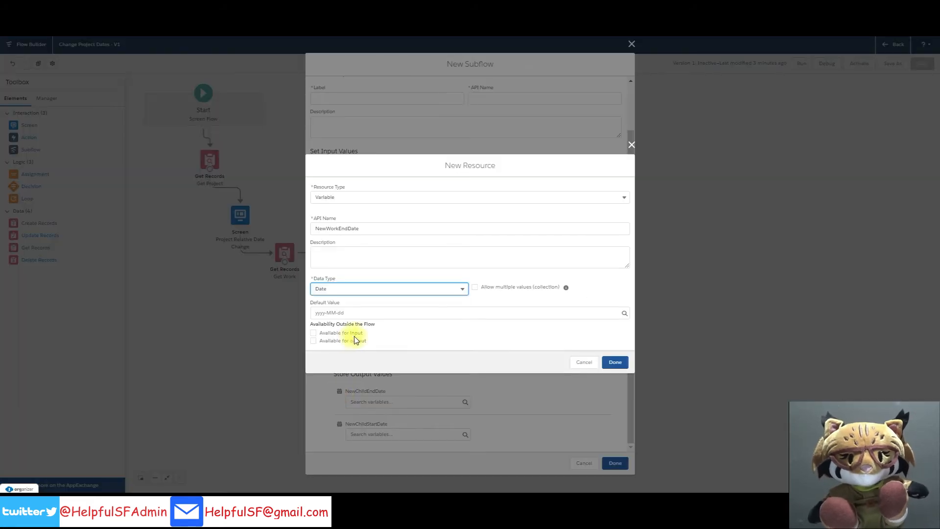
pyautogui.click(613, 363)
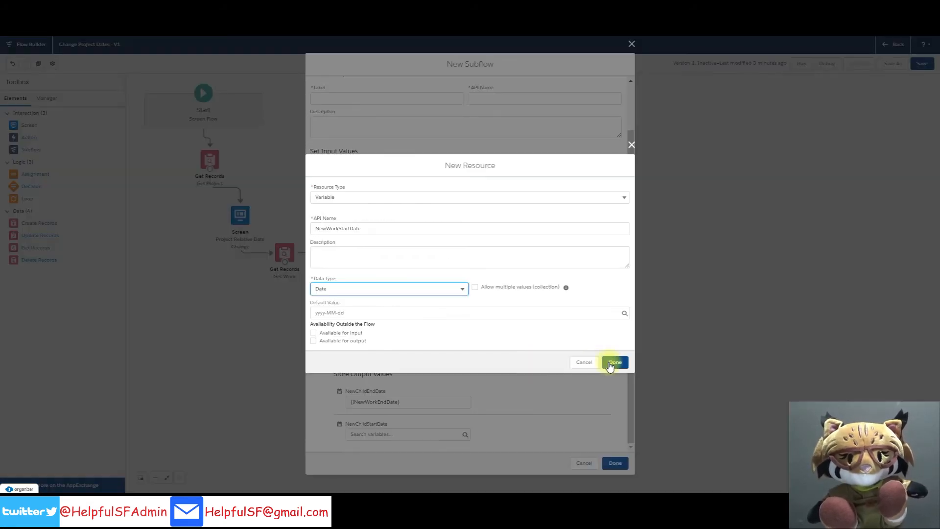
pyautogui.click(616, 363)
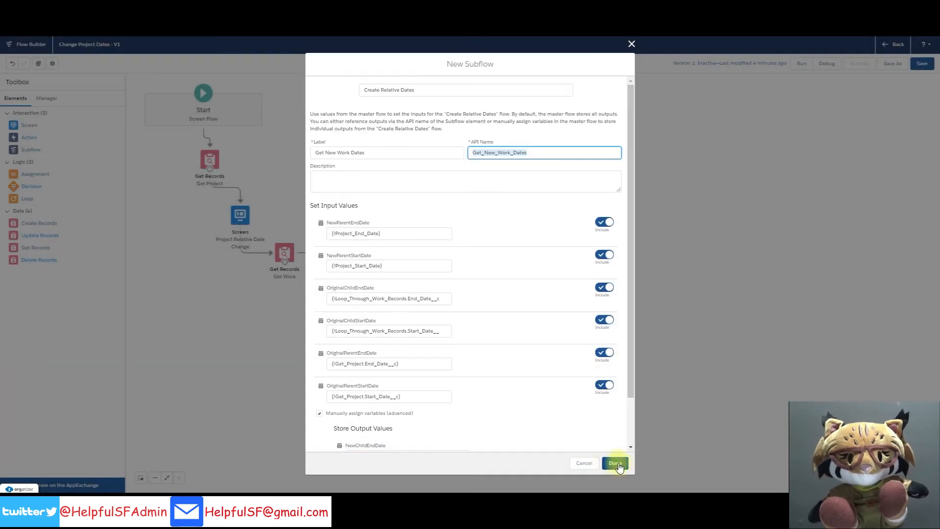
pyautogui.click(615, 463)
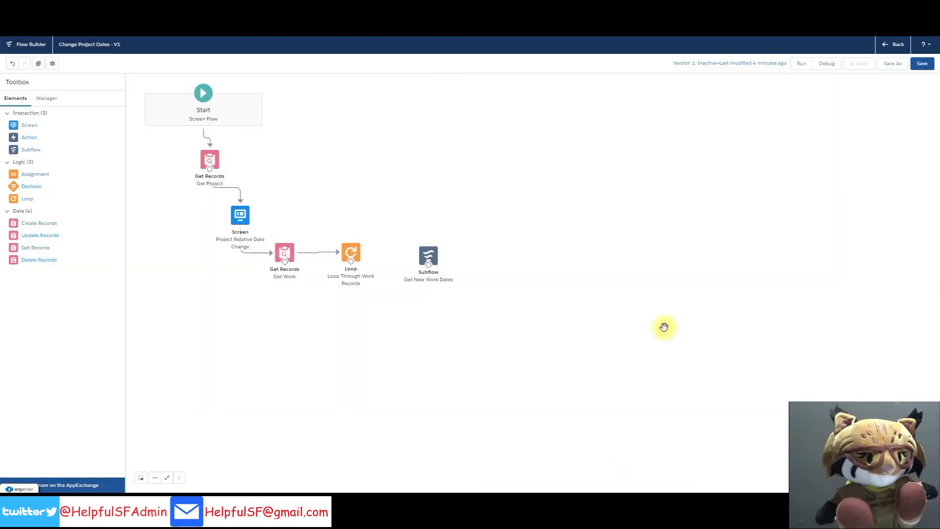
# - Connect the loop to the Get New Work Dates subflow for each item and save the flow
pyautogui.moveTo(352, 266); pyautogui.dragTo(427, 259)
pyautogui.click(578, 298)
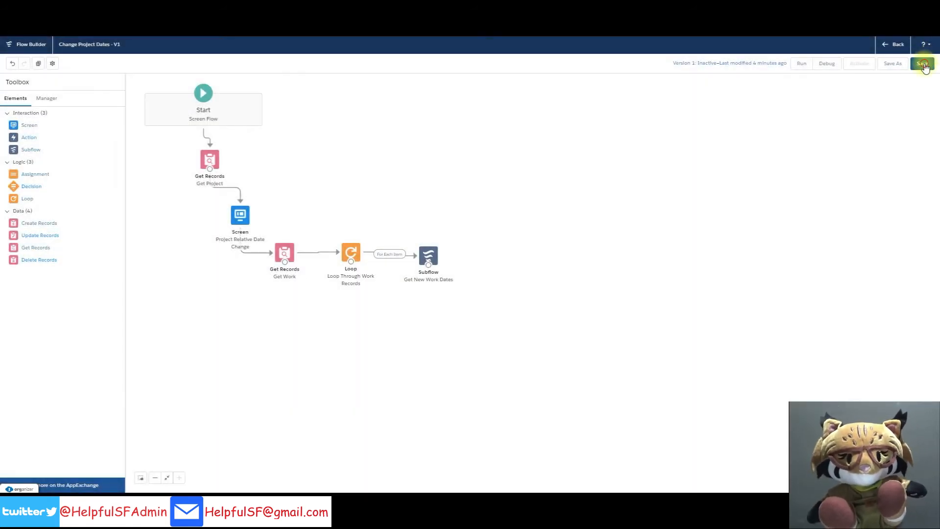
pyautogui.click(923, 64)
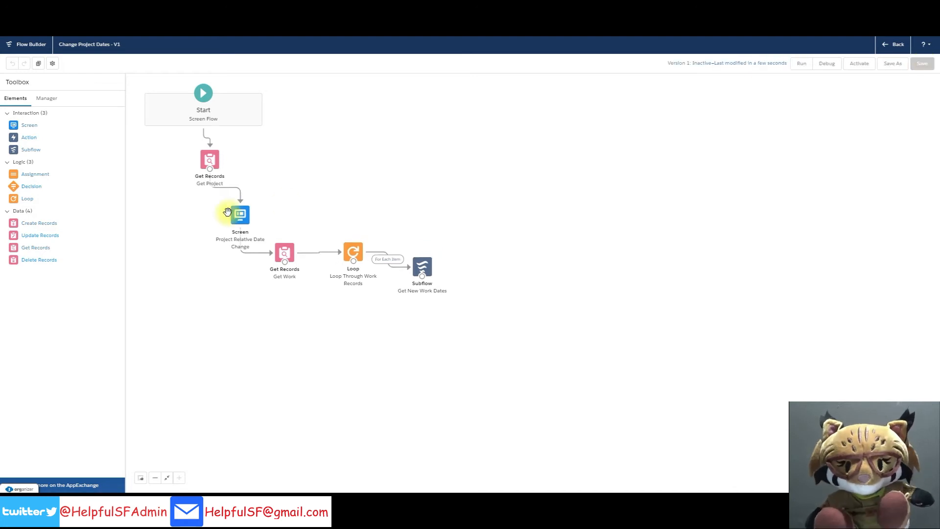
# - Add an assignment labelled "Assign New Work Dates" and create a single Record variable named WorkRecord for the Work object in it
pyautogui.moveTo(26, 178); pyautogui.dragTo(476, 240)
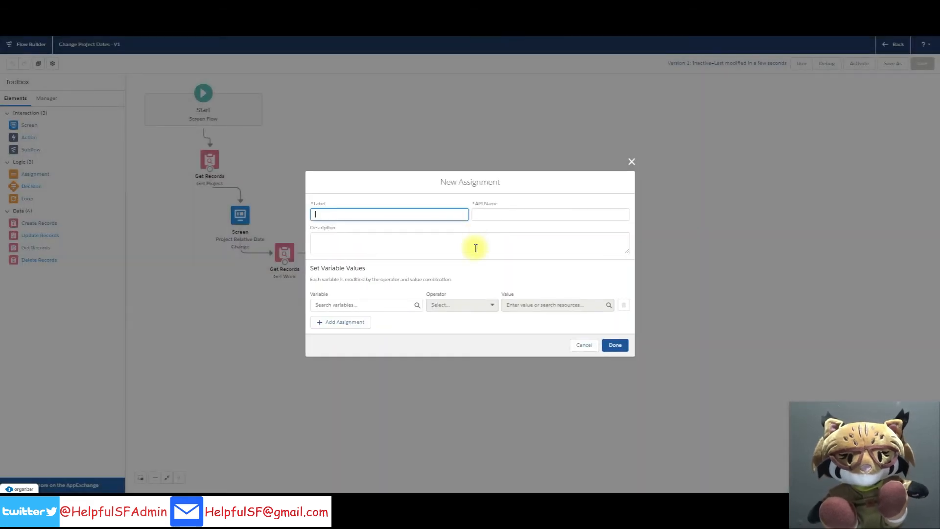
pyautogui.write('Assign New Work Dates')
pyautogui.press('Tab')
pyautogui.click(348, 305)
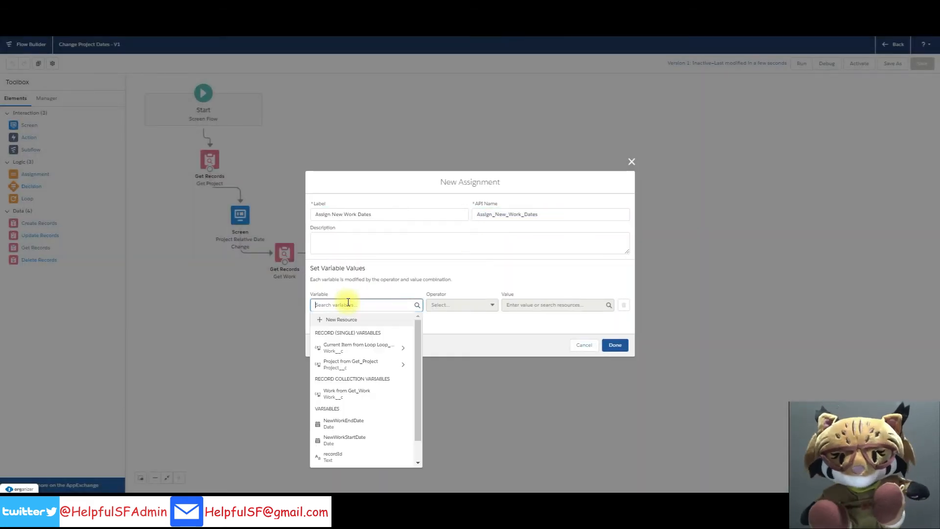
pyautogui.click(321, 319)
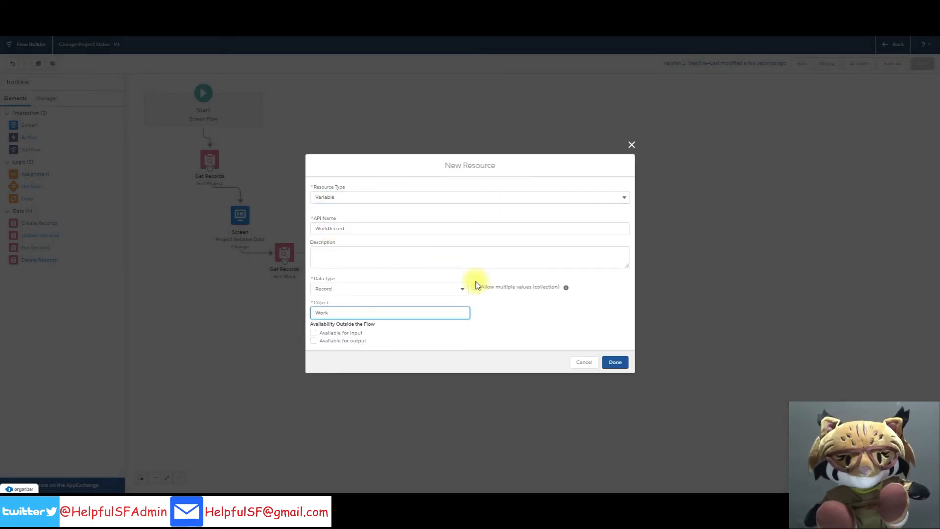
pyautogui.click(611, 363)
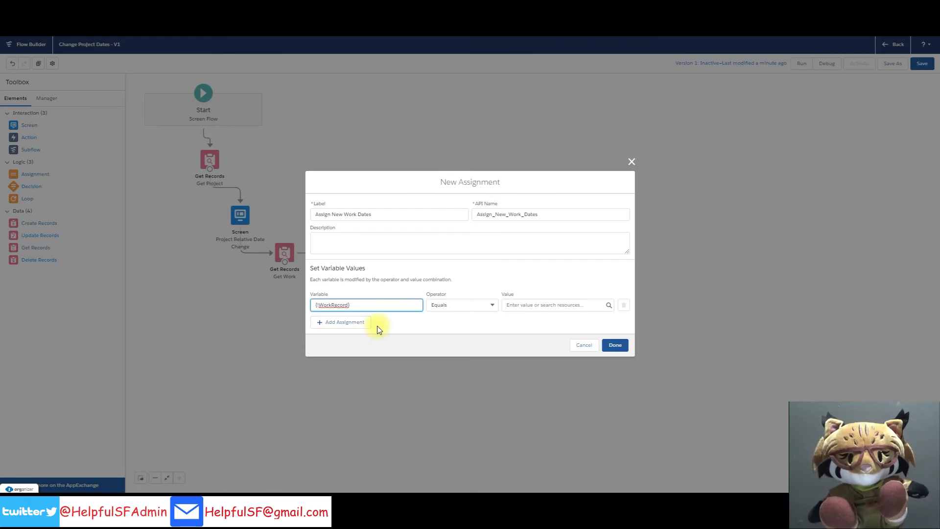
# - Set WorkRecord's Id to Loop_Through_Work_Records.Id, Start_Date__c to NewWorkStartDate and End_Date__c to NewWorkEndDate in the assignment
pyautogui.write('.')
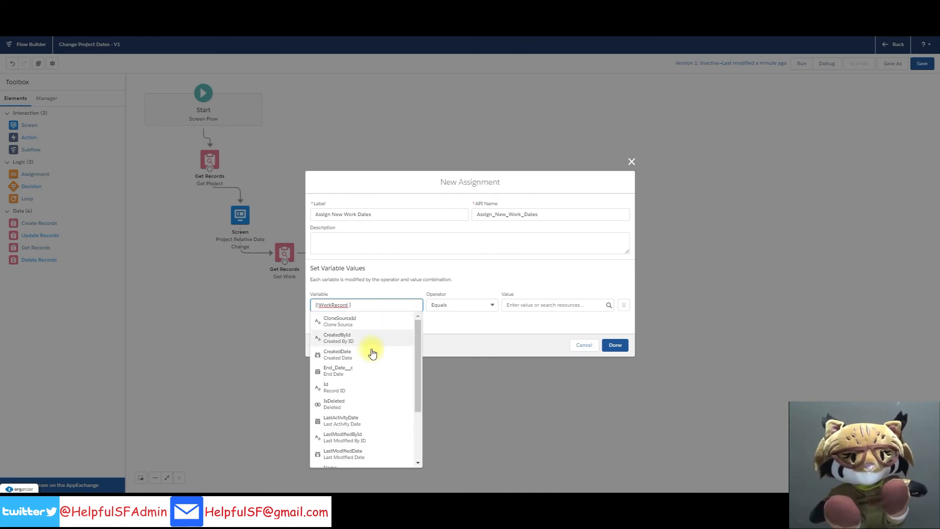
pyautogui.click(342, 386)
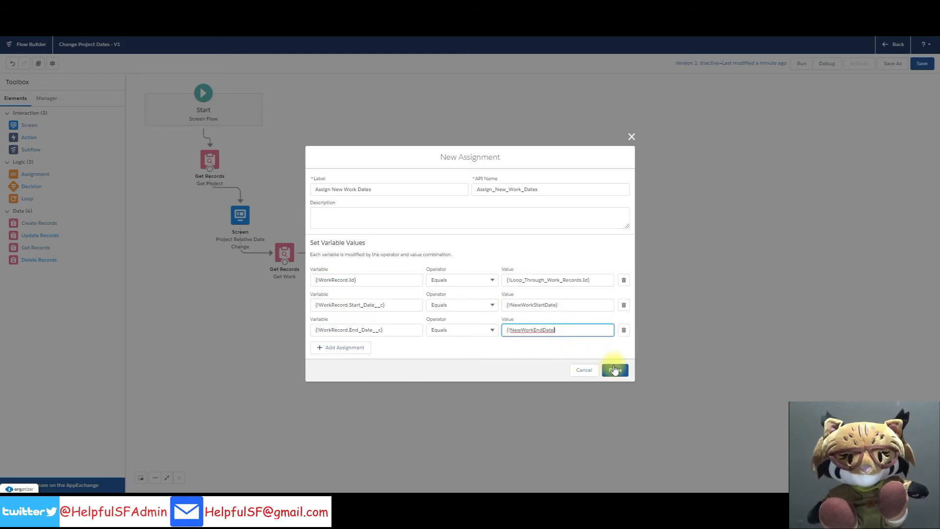
pyautogui.click(615, 370)
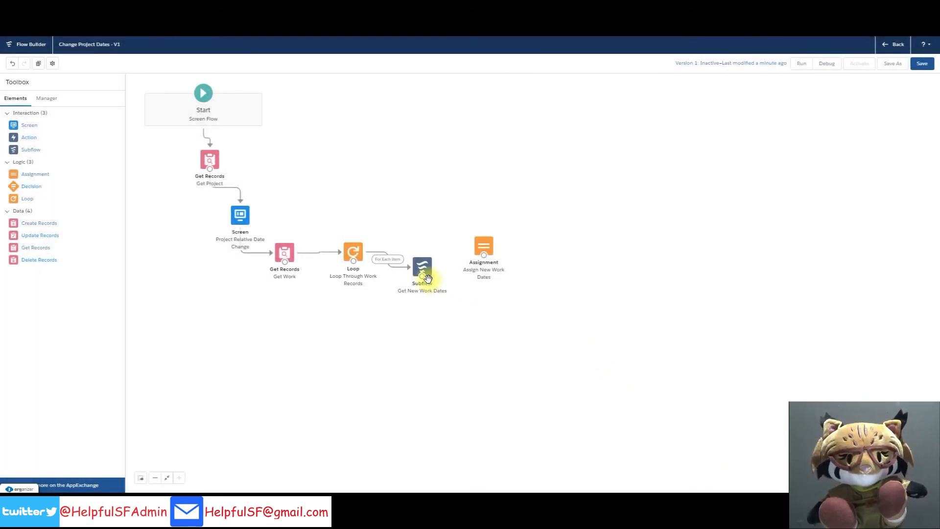
# - Connect the Get New Work Dates subflow to the Assign New Work Dates assignment and save the flow
pyautogui.moveTo(422, 277); pyautogui.dragTo(485, 255)
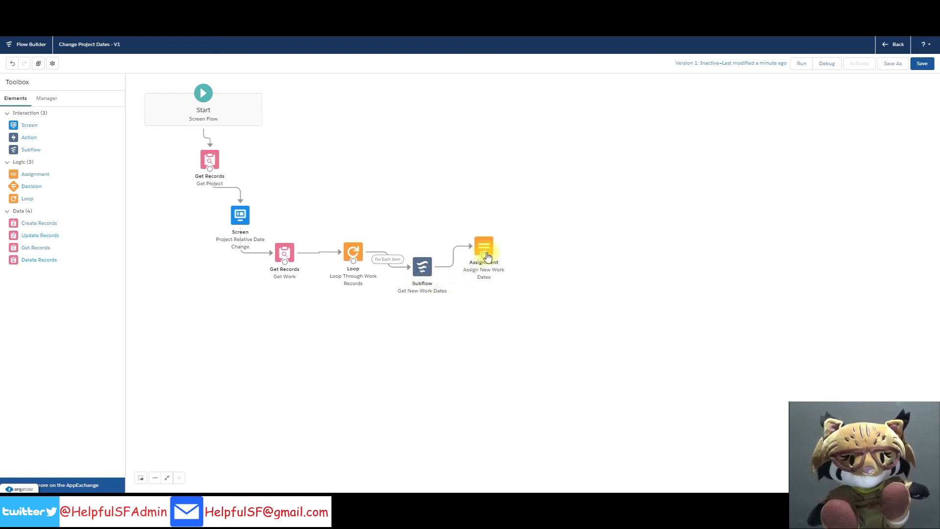
pyautogui.hotkey('ctrl', 's')
# - Add an assignment labelled "Assign Work Changes to Collection" and create a Record collection variable named WorkCollection for the Work object in it
pyautogui.moveTo(35, 179); pyautogui.dragTo(443, 187)
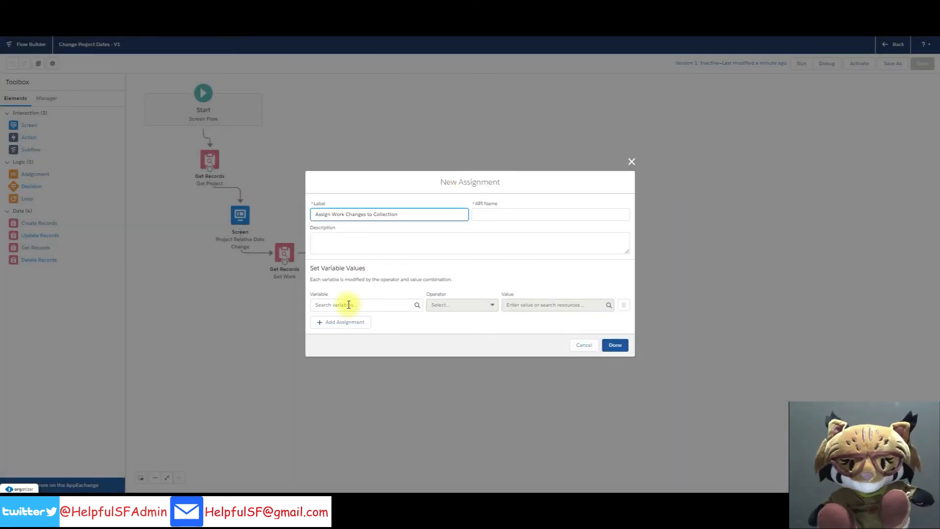
pyautogui.click(348, 305)
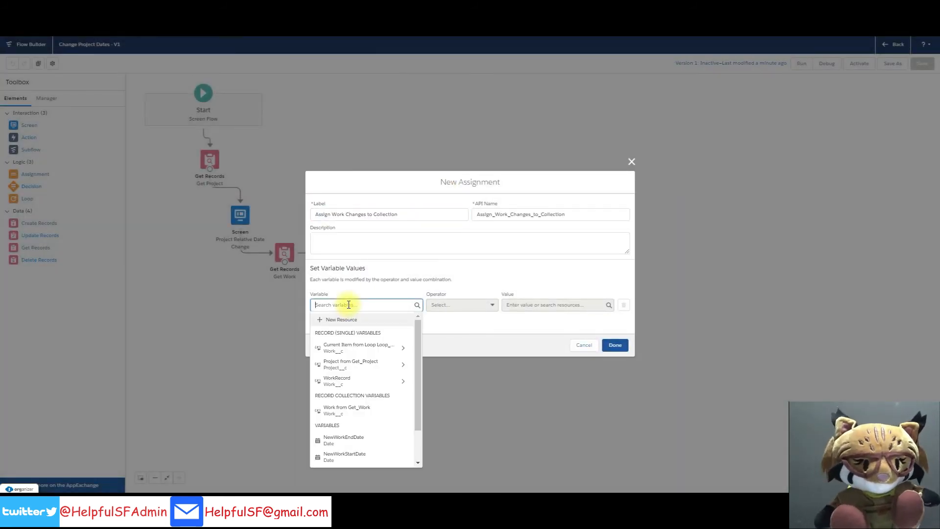
pyautogui.click(321, 321)
pyautogui.click(337, 236)
pyautogui.click(335, 251)
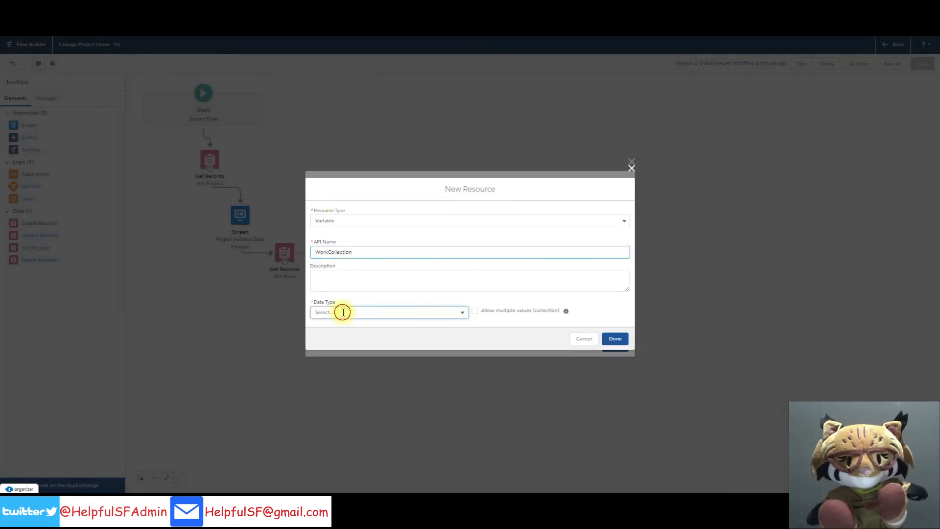
pyautogui.click(342, 312)
pyautogui.click(341, 342)
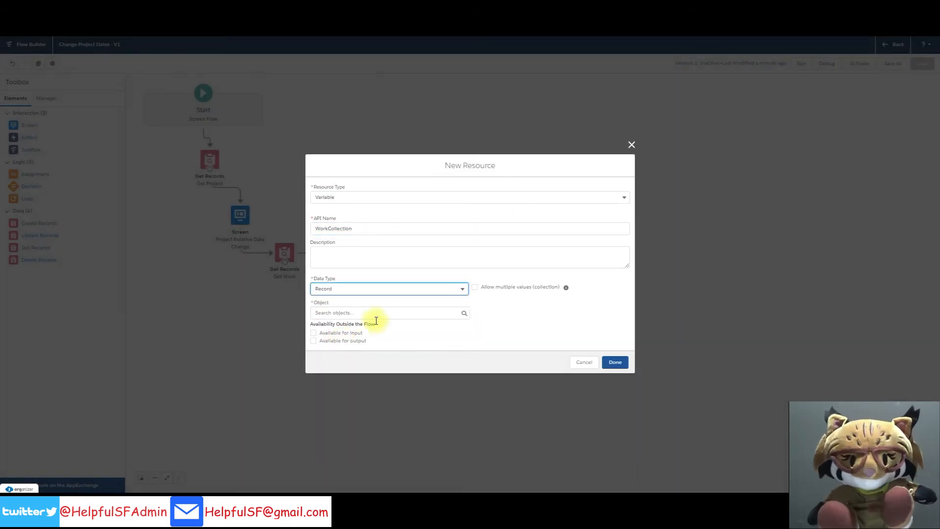
pyautogui.click(474, 288)
pyautogui.click(333, 312)
pyautogui.write('work')
pyautogui.click(330, 365)
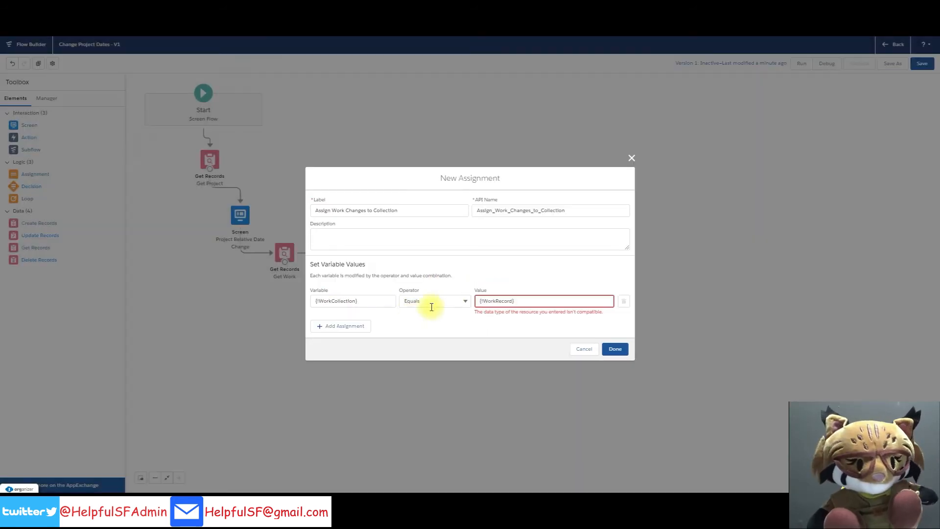
# - Change the assignment operator to Add so that WorkRecord is added to WorkCollection
pyautogui.click(431, 301)
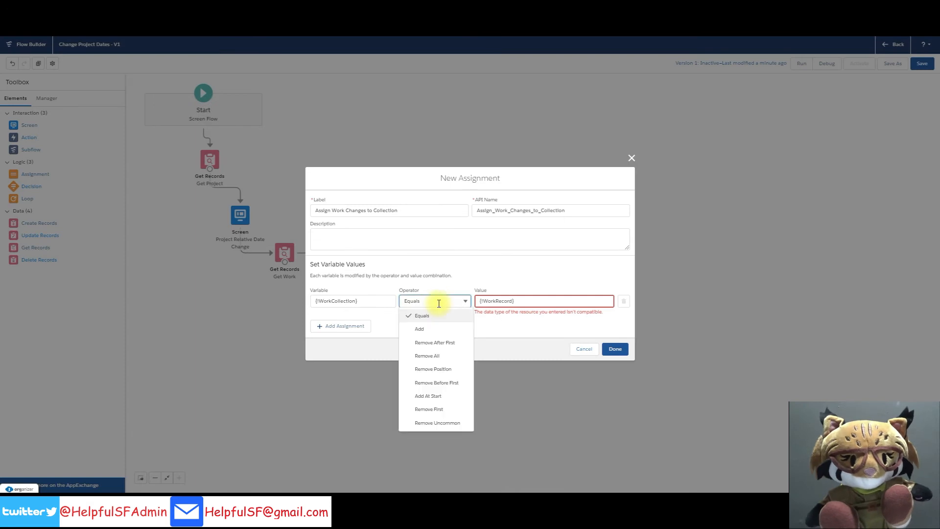
pyautogui.click(422, 329)
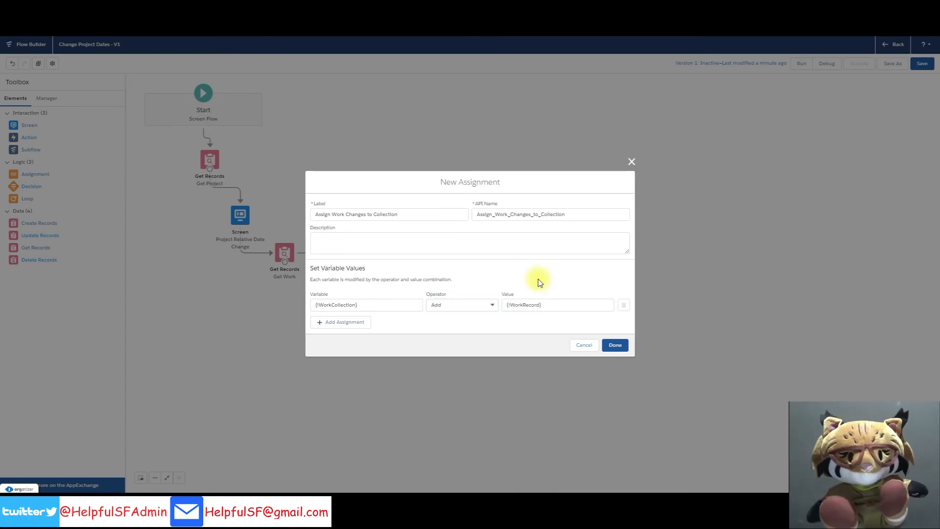
# - Finish the Assign Work Changes to Collection assignment, connect it between Assign New Work Dates and the loop, and save the flow
pyautogui.click(615, 345)
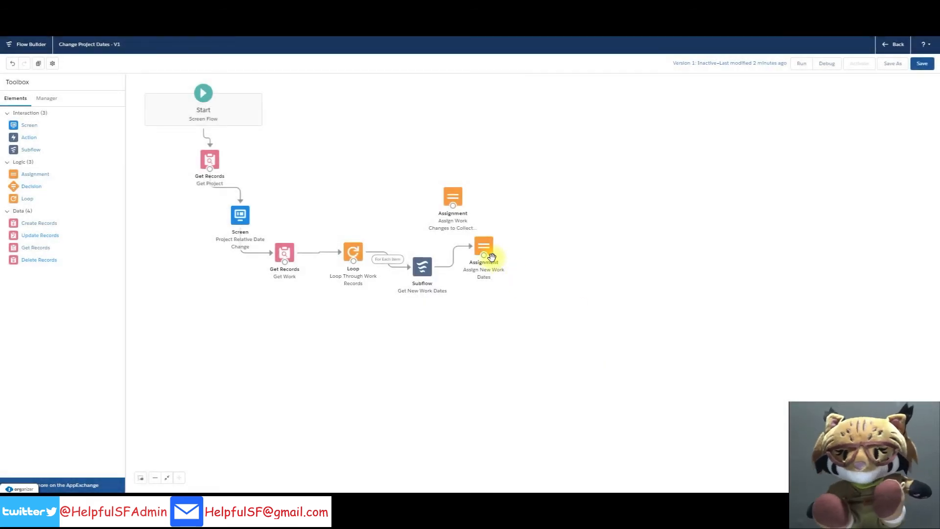
pyautogui.moveTo(487, 257); pyautogui.dragTo(354, 249)
pyautogui.click(921, 63)
# - Add an Update Records element labelled "Update Project Record" that specifies conditions to identify records and sets fields individually
pyautogui.moveTo(29, 242); pyautogui.dragTo(412, 323)
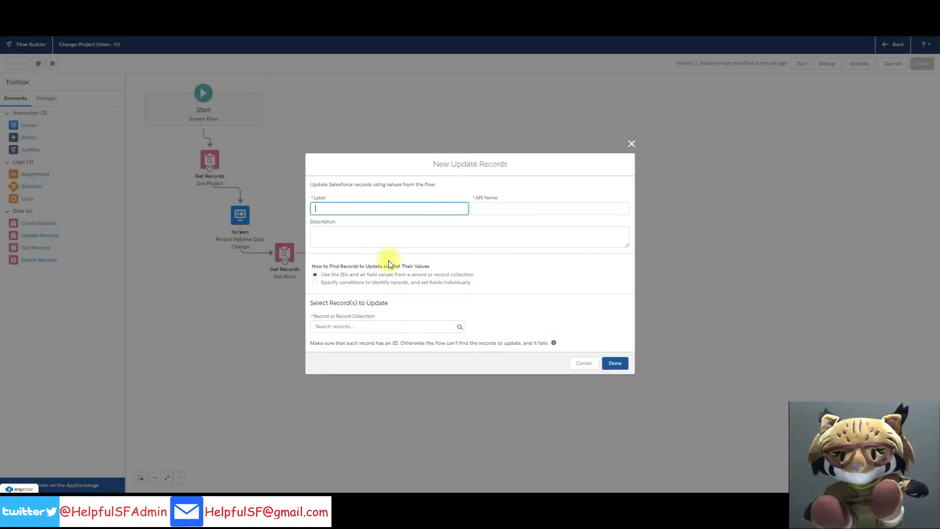
pyautogui.write('Update Project Record')
pyautogui.press('Tab')
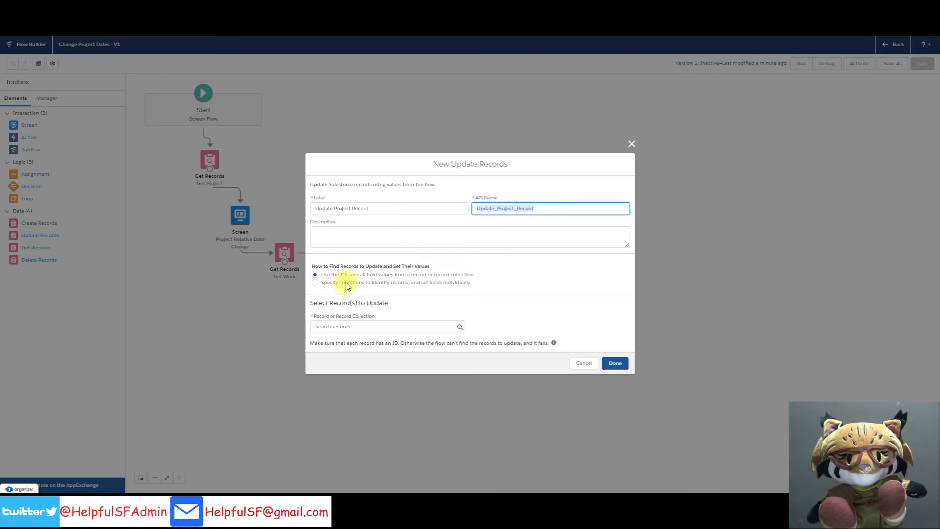
pyautogui.click(316, 283)
# - Make it update the Project whose Id equals recordId, setting Start_Date__c to Project_Start_Date and End_Date__c to Project_End_Date
pyautogui.click(339, 334)
pyautogui.write('proj')
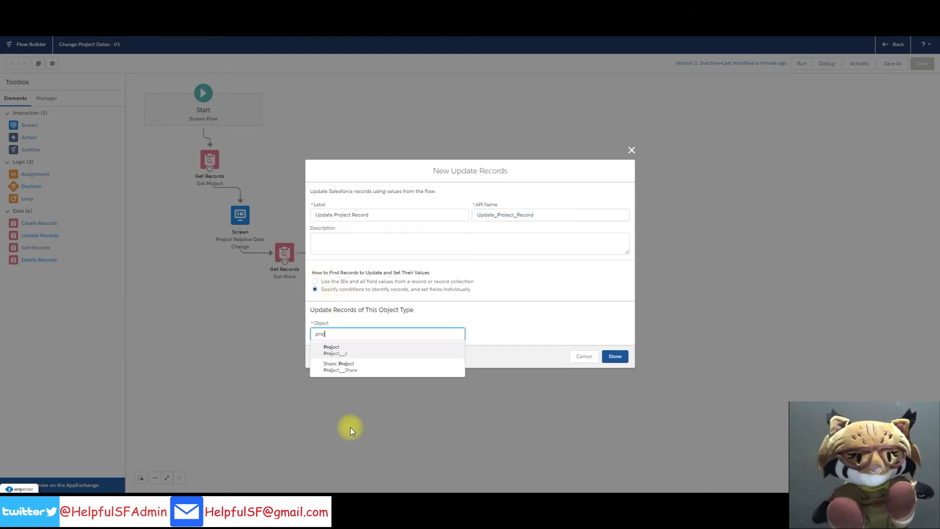
pyautogui.click(335, 350)
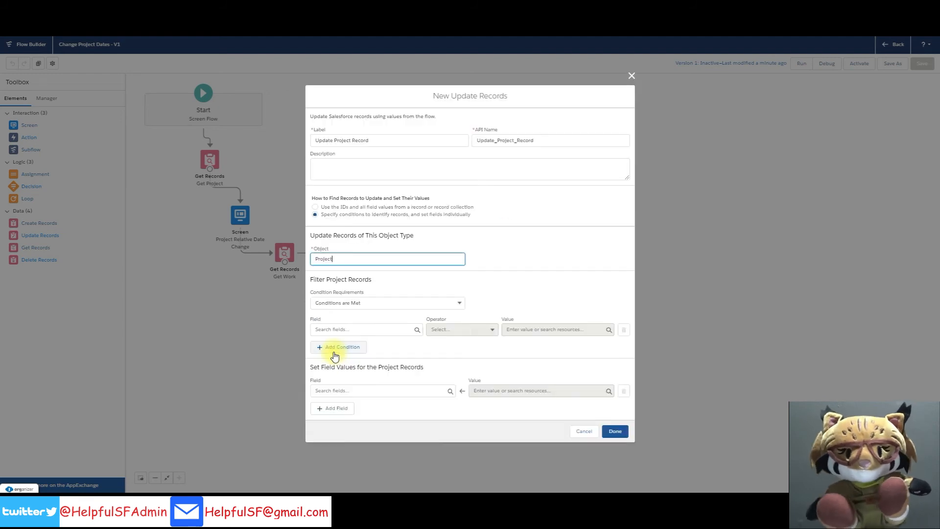
pyautogui.click(358, 391)
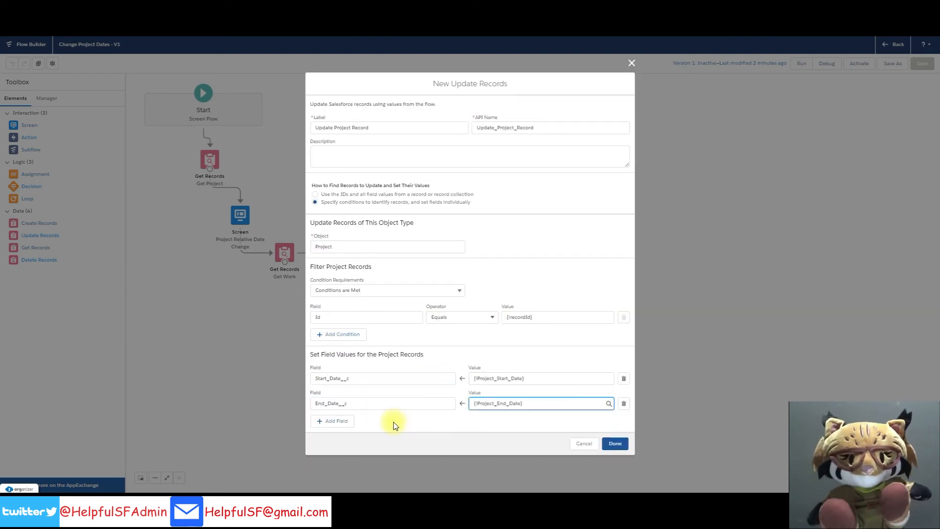
pyautogui.click(618, 444)
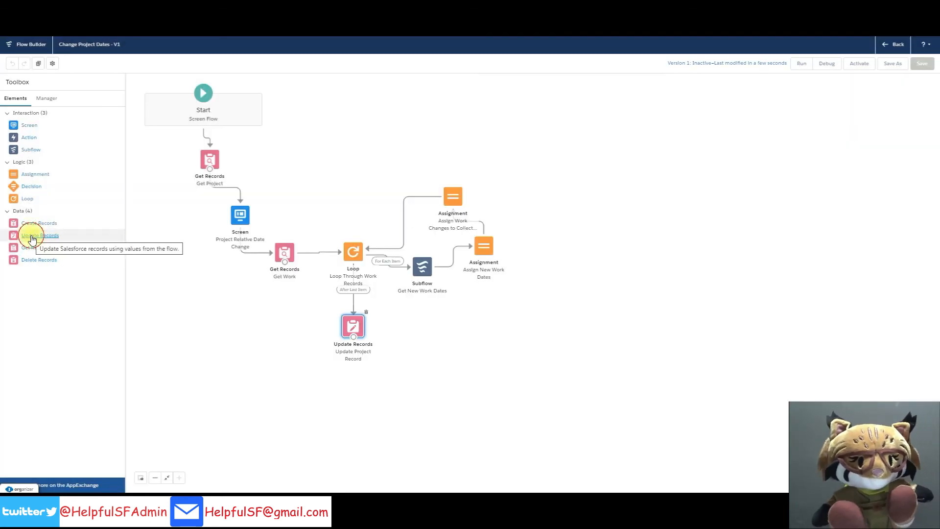
# - Add an Update Records element labelled "Update Work Records" for WorkCollection after Update Project Record and save the flow
pyautogui.moveTo(32, 239); pyautogui.dragTo(344, 377)
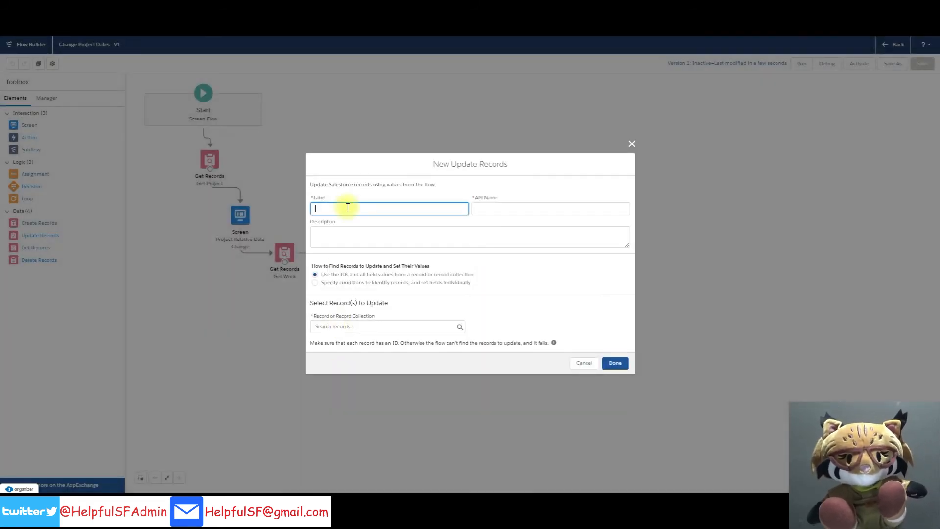
pyautogui.write('Update Work Records')
pyautogui.click(352, 327)
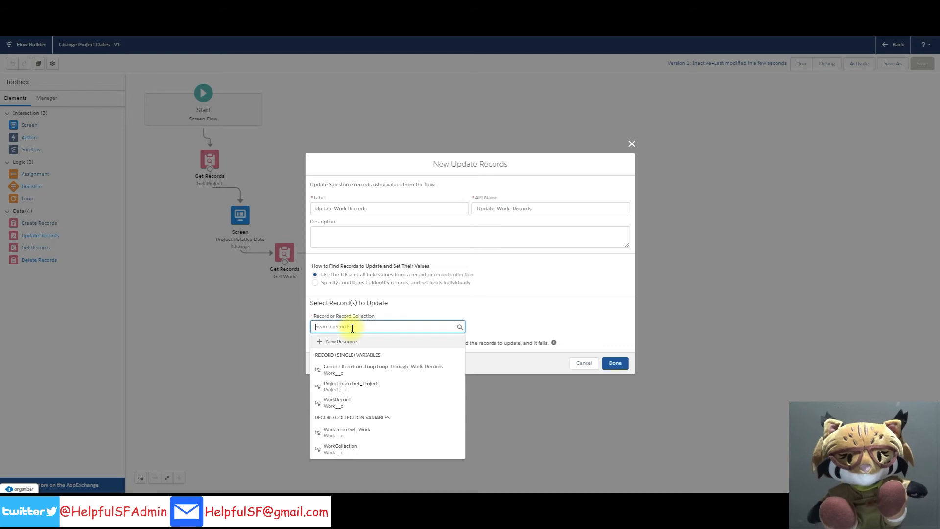
pyautogui.click(339, 446)
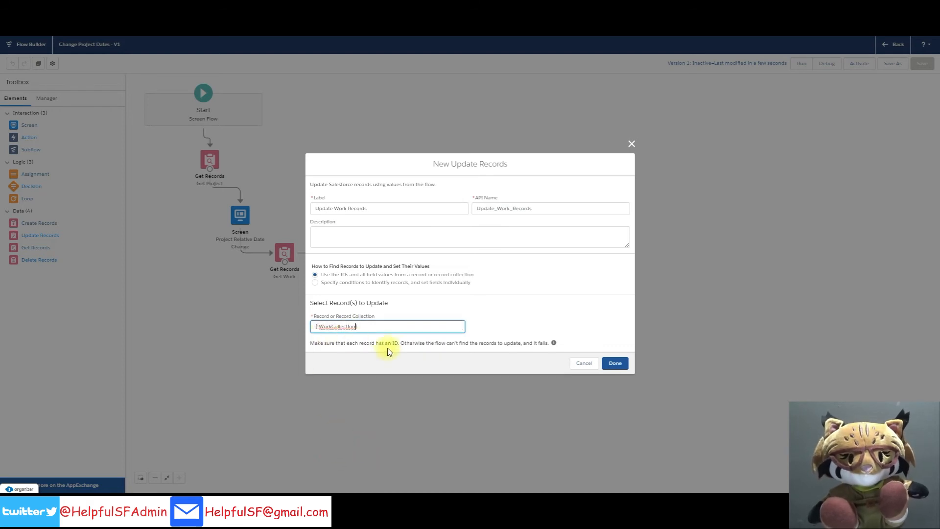
pyautogui.click(615, 363)
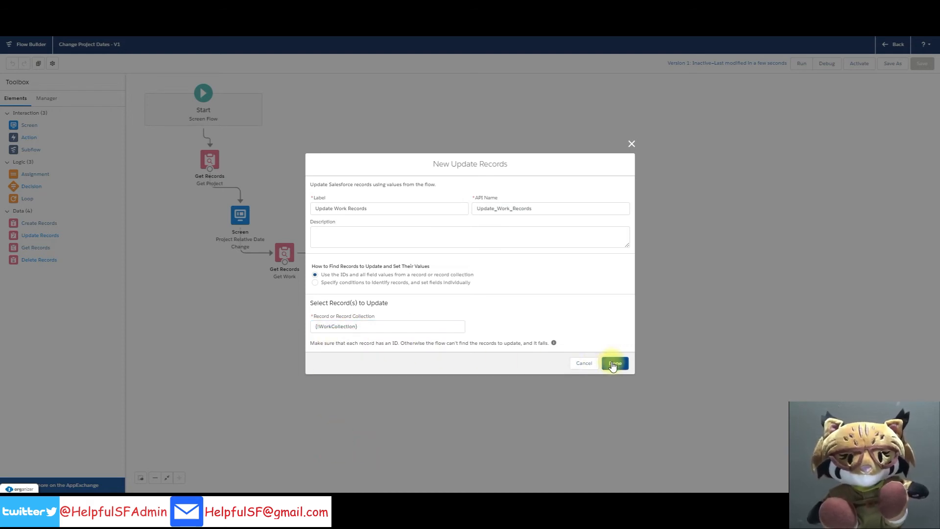
pyautogui.click(923, 64)
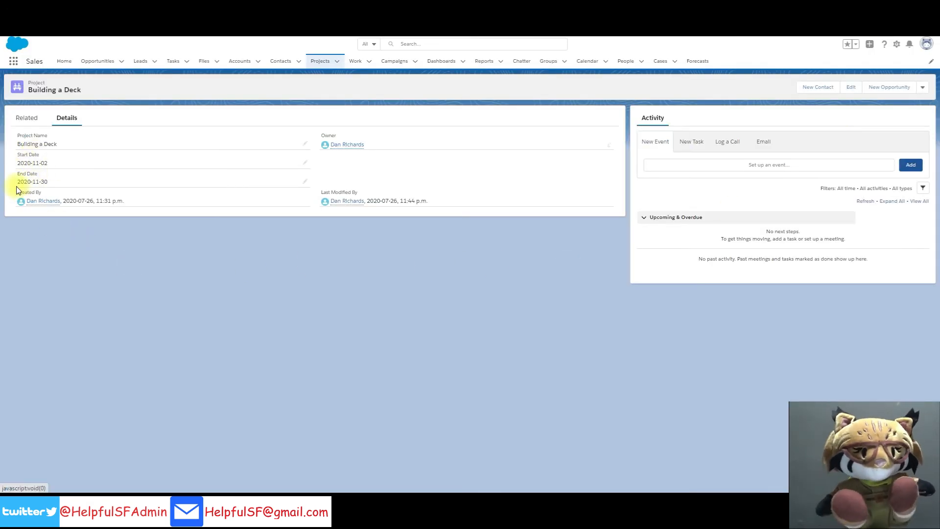
# - View the Building a Deck project's related work and start debugging the flow with that project's record ID as recordId
pyautogui.click(27, 120)
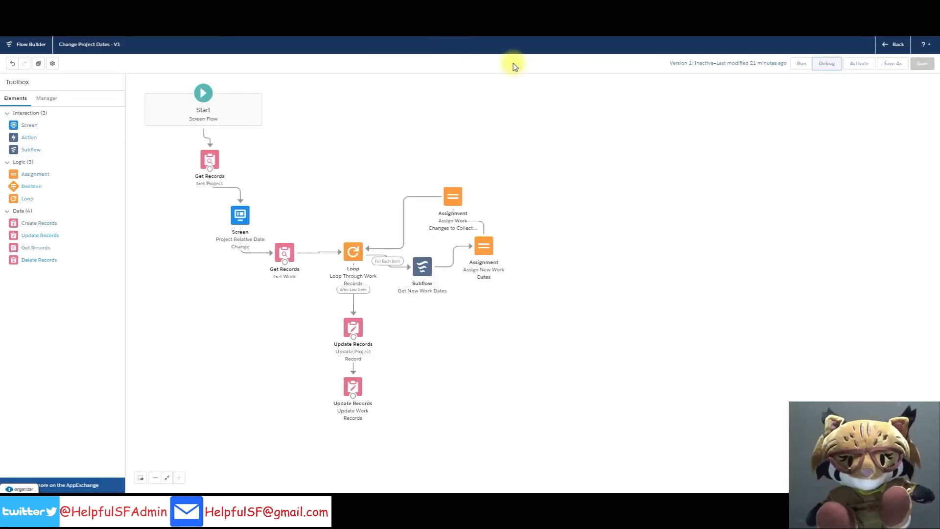
pyautogui.click(827, 64)
pyautogui.click(354, 314)
pyautogui.write('a003t00000kNsvAAAS')
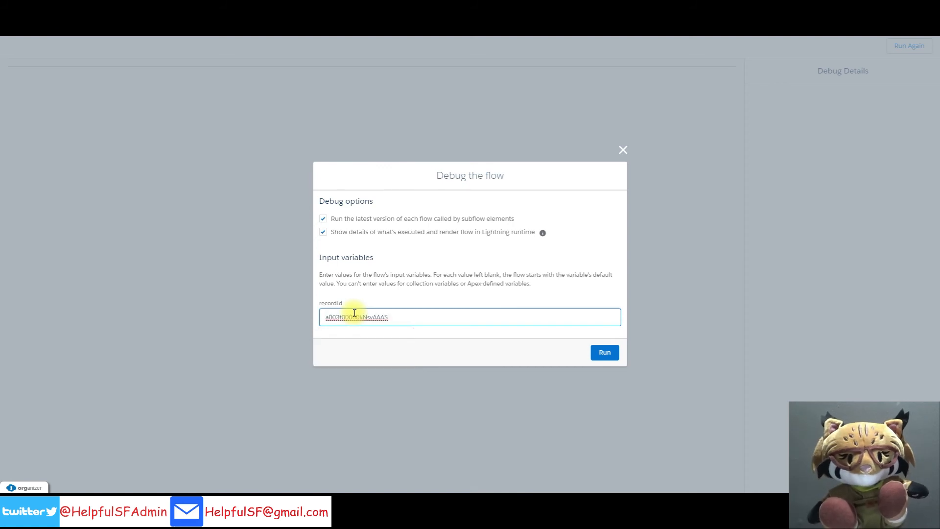
pyautogui.click(603, 353)
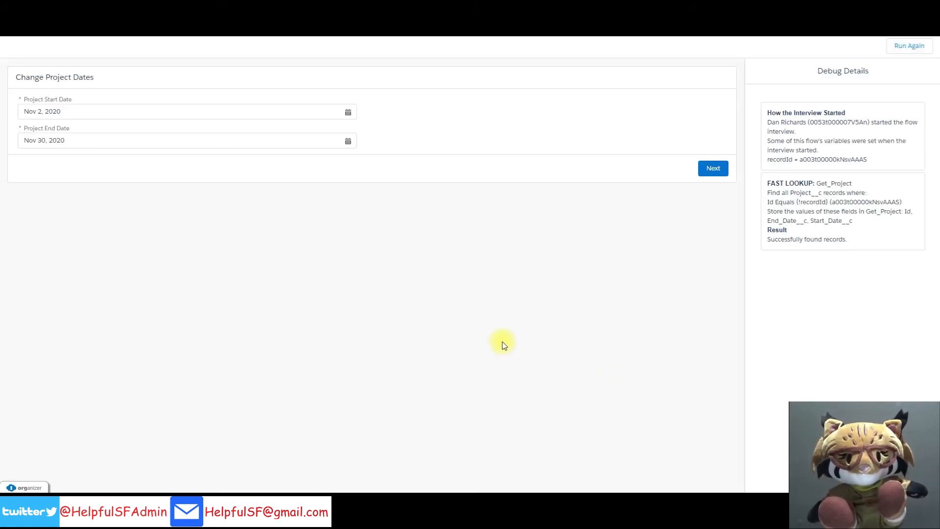
# - Submit a project start date of December 14, 2020 and end date of January 15, 2021, and check the project's related work
pyautogui.click(94, 111)
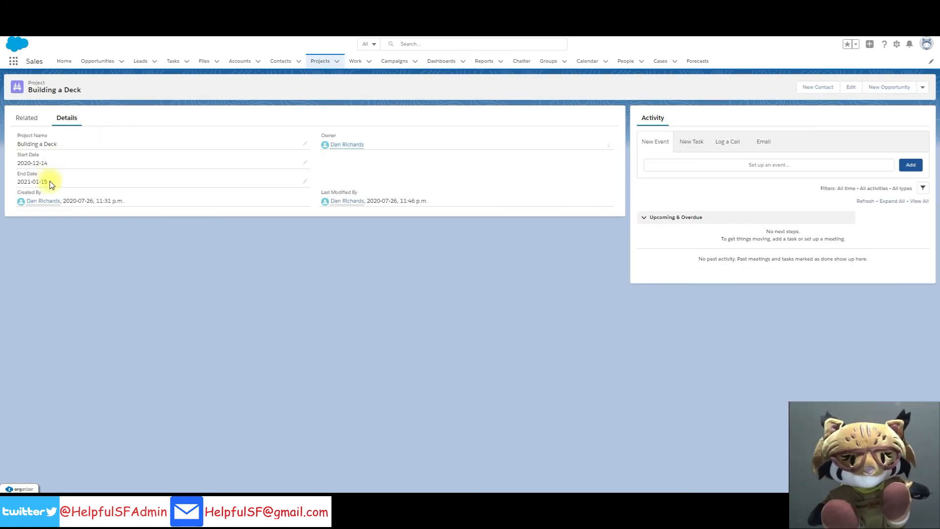
pyautogui.click(30, 125)
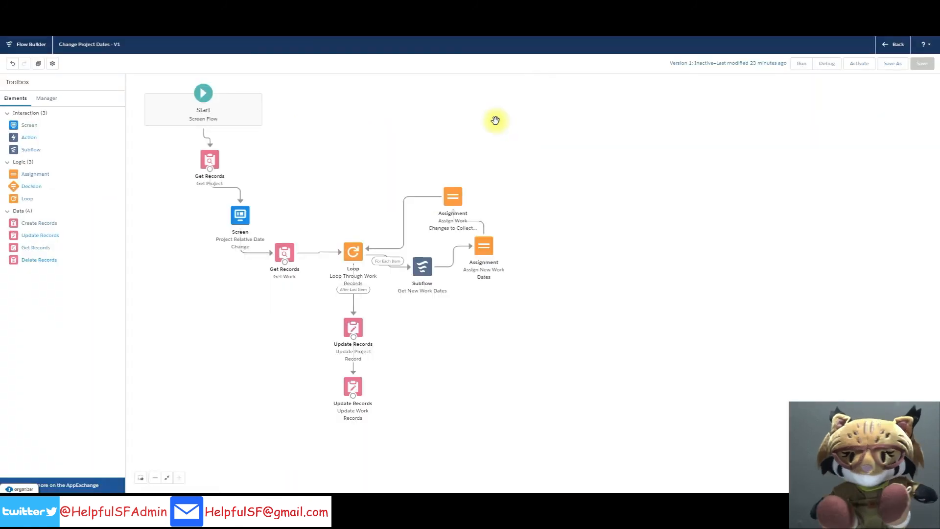
# - Activate the flow and create a Flow action labelled "Change Dates" on the Project object that runs Change Project Dates
pyautogui.click(857, 64)
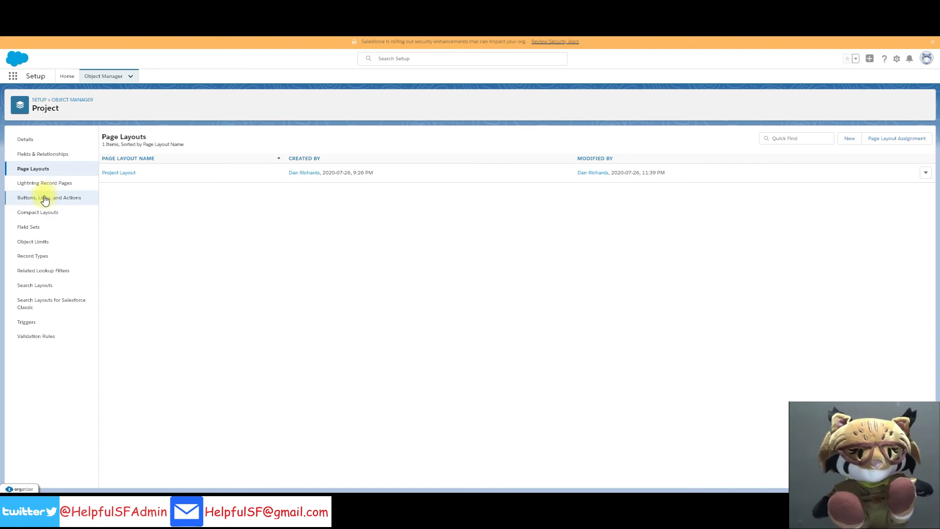
pyautogui.click(45, 199)
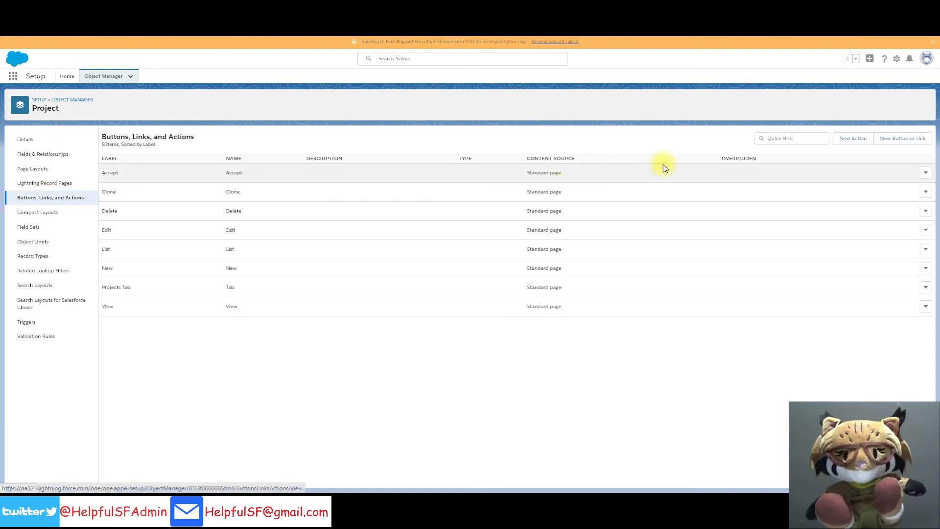
pyautogui.click(846, 143)
pyautogui.click(311, 182)
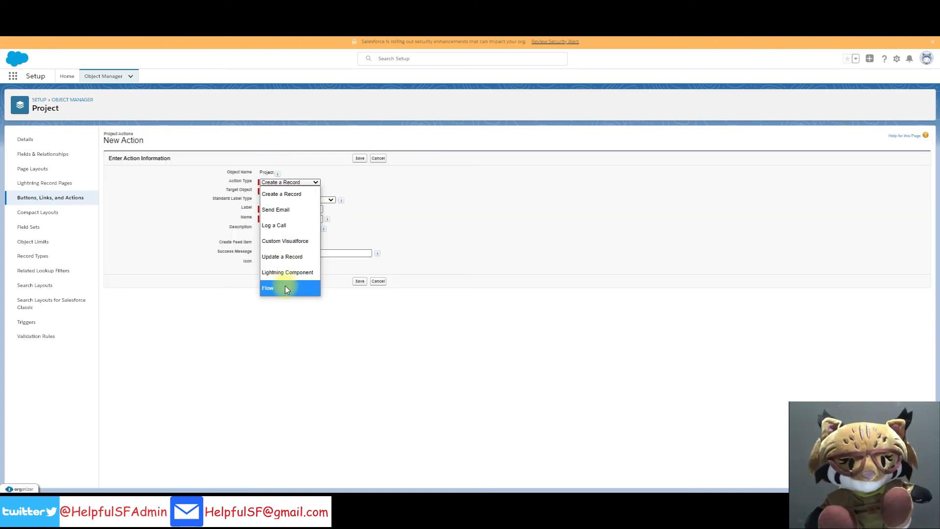
pyautogui.click(287, 289)
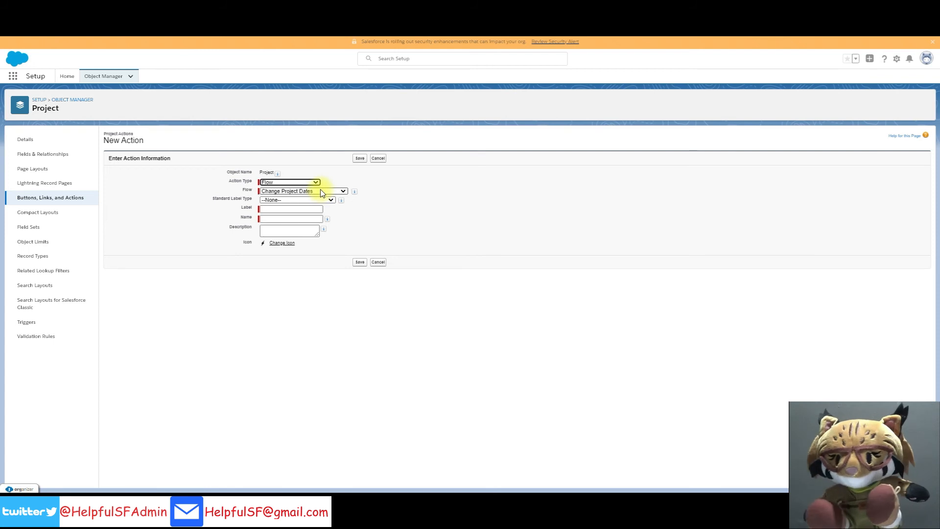
pyautogui.write('Change Dates')
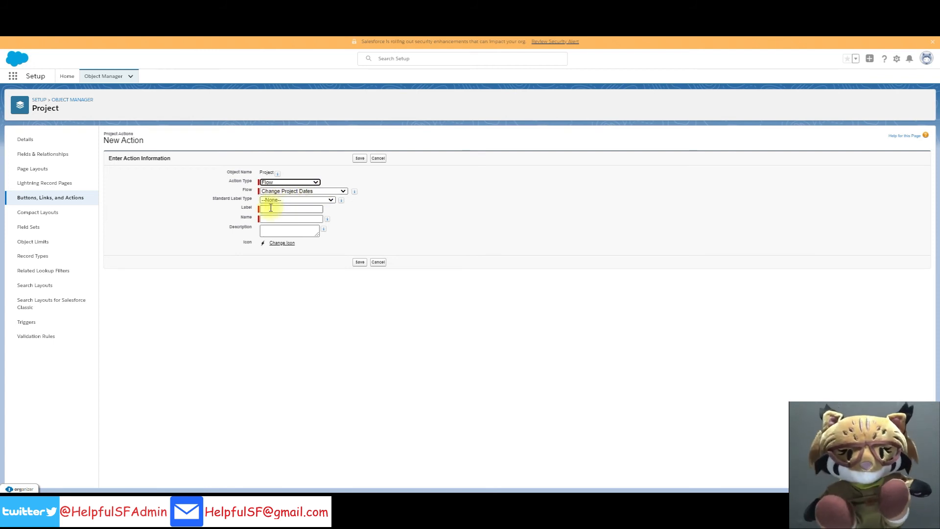
pyautogui.click(361, 158)
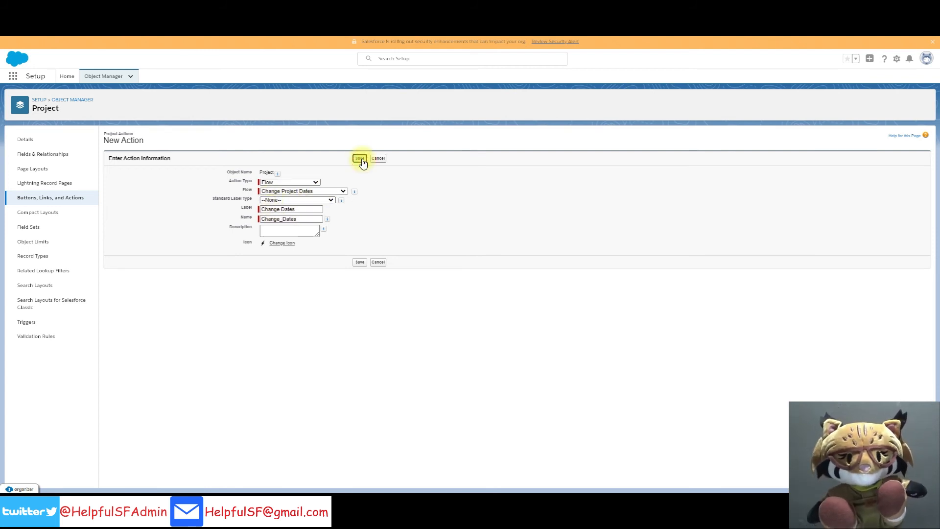
pyautogui.click(361, 159)
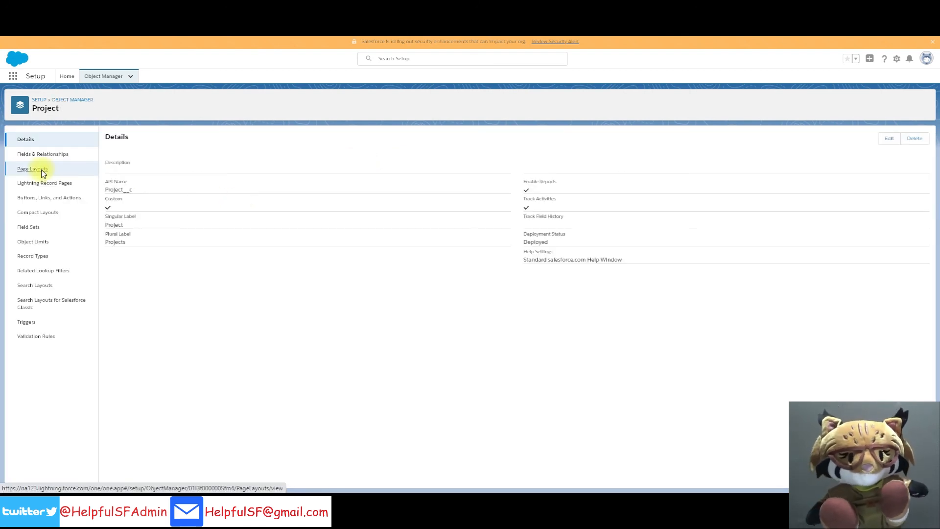
# - Override the predefined mobile and Lightning actions in the Project Layout, add Change Dates as the first action and save the layout
pyautogui.click(41, 171)
pyautogui.click(116, 173)
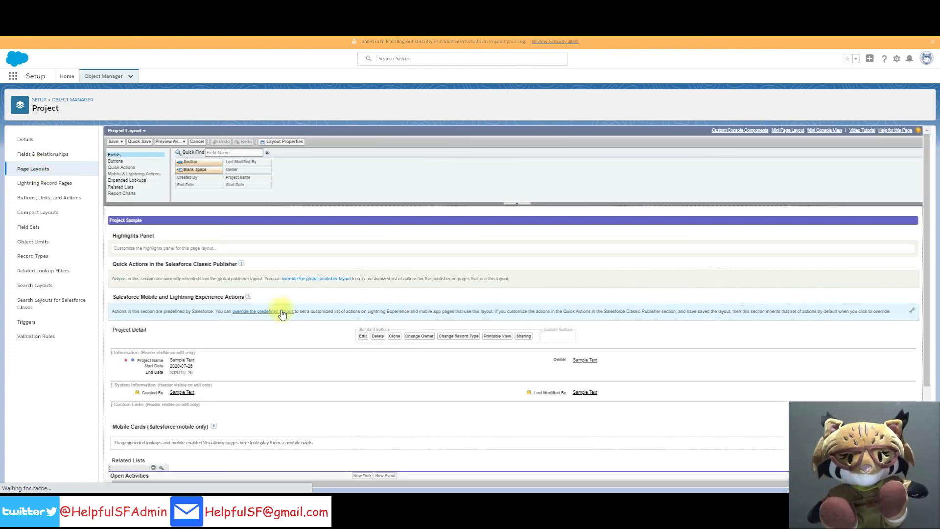
pyautogui.click(885, 312)
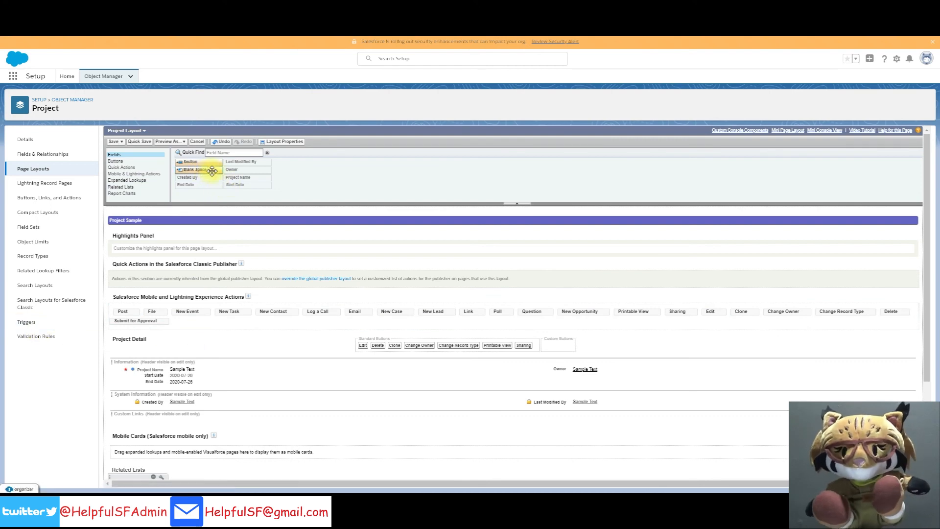
pyautogui.click(139, 177)
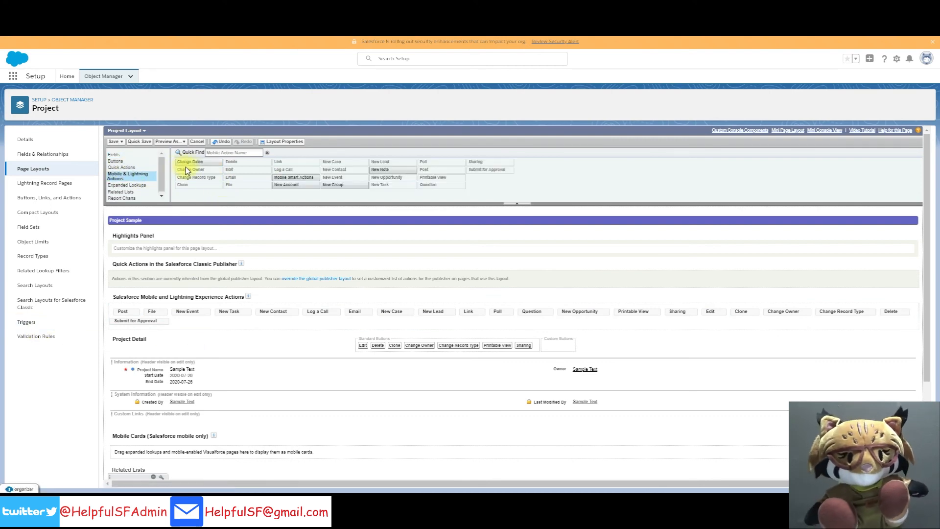
pyautogui.moveTo(196, 162); pyautogui.dragTo(117, 314)
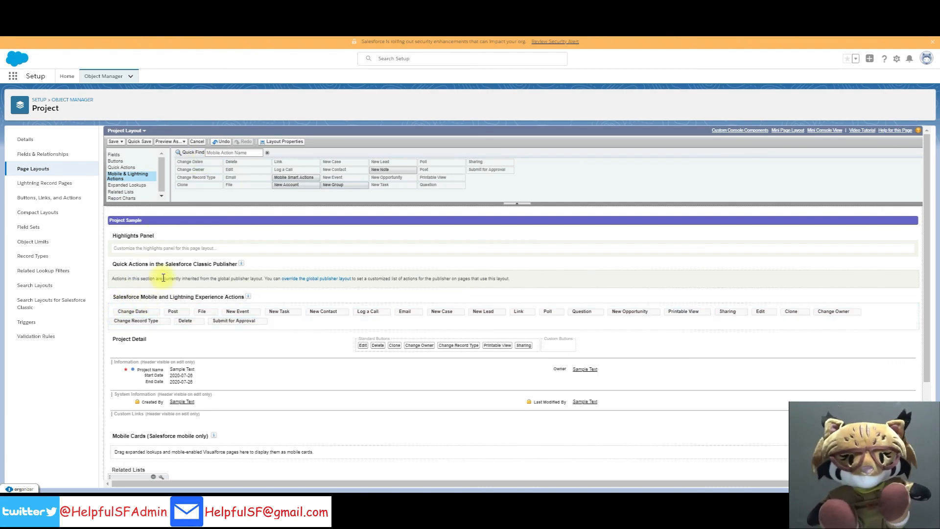
pyautogui.click(113, 142)
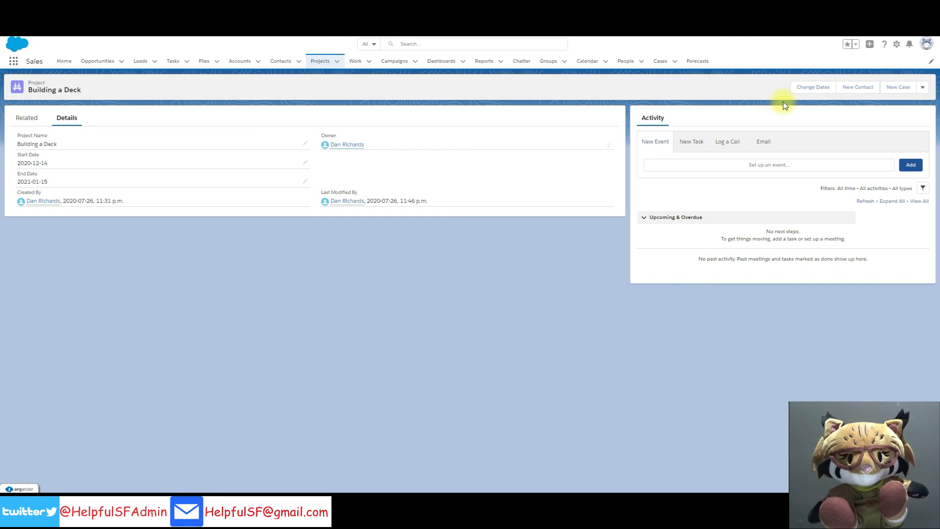
# - Run Change Dates on the Building a Deck project with January 1, 2021 and January 31, 2021, and view its related work
pyautogui.click(809, 91)
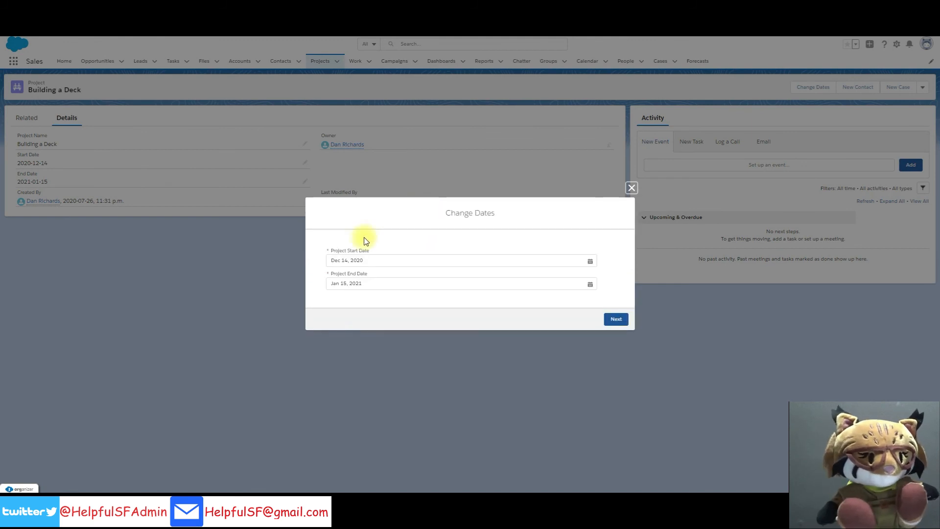
pyautogui.click(591, 261)
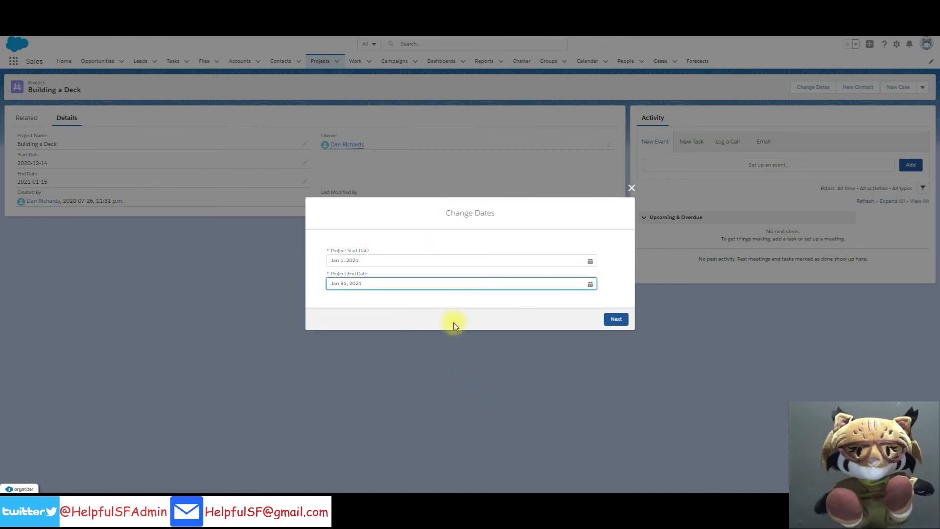
pyautogui.click(616, 319)
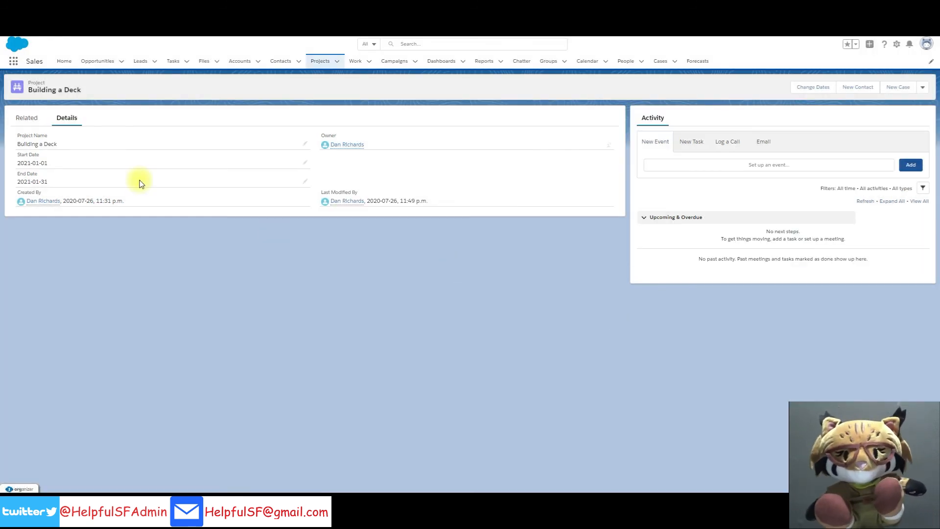
pyautogui.click(27, 118)
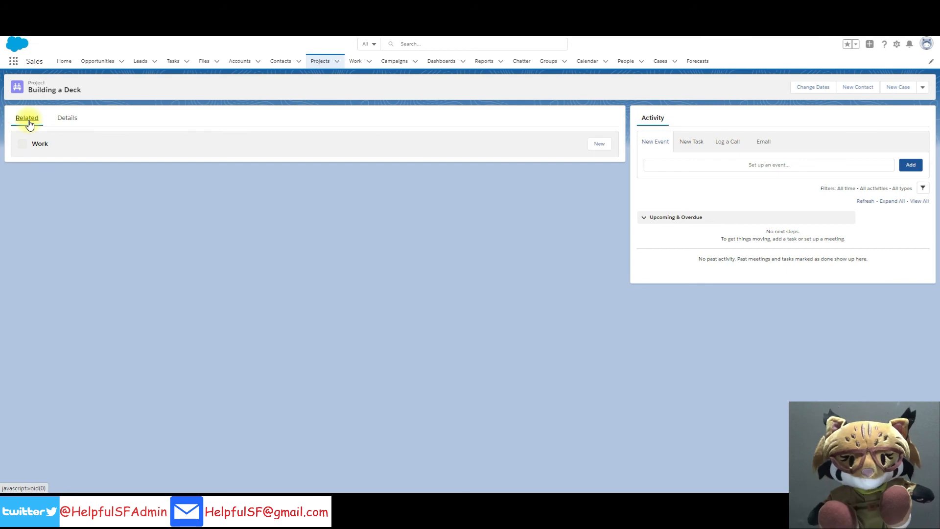